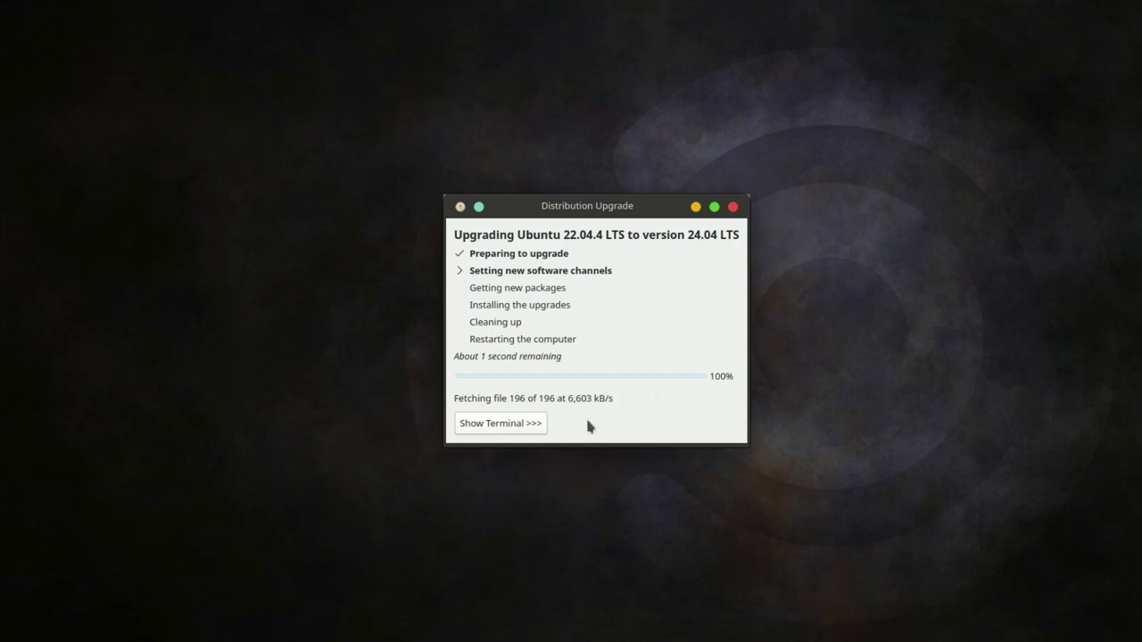
{"action": "left_click_drag", "start_coordinate": [594, 208], "coordinate": [563, 165]}
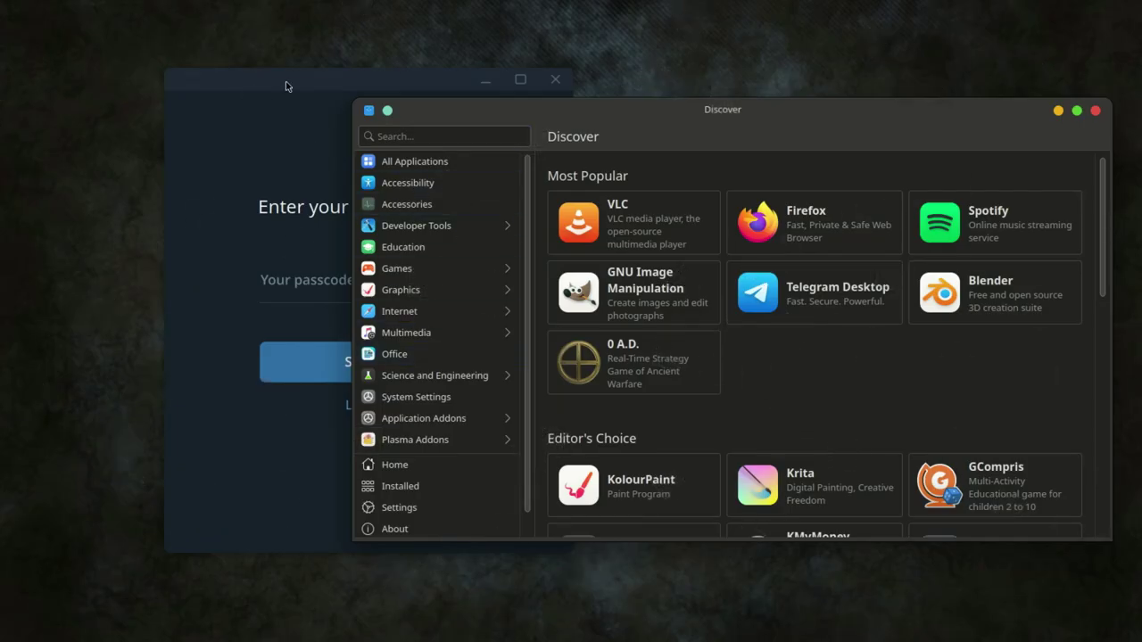
- Search Discover for telegram and look through the listed packages
{"action": "left_click_drag", "start_coordinate": [639, 109], "coordinate": [717, 112]}
{"action": "left_click", "coordinate": [454, 134]}
{"action": "type", "text": "telegr"}
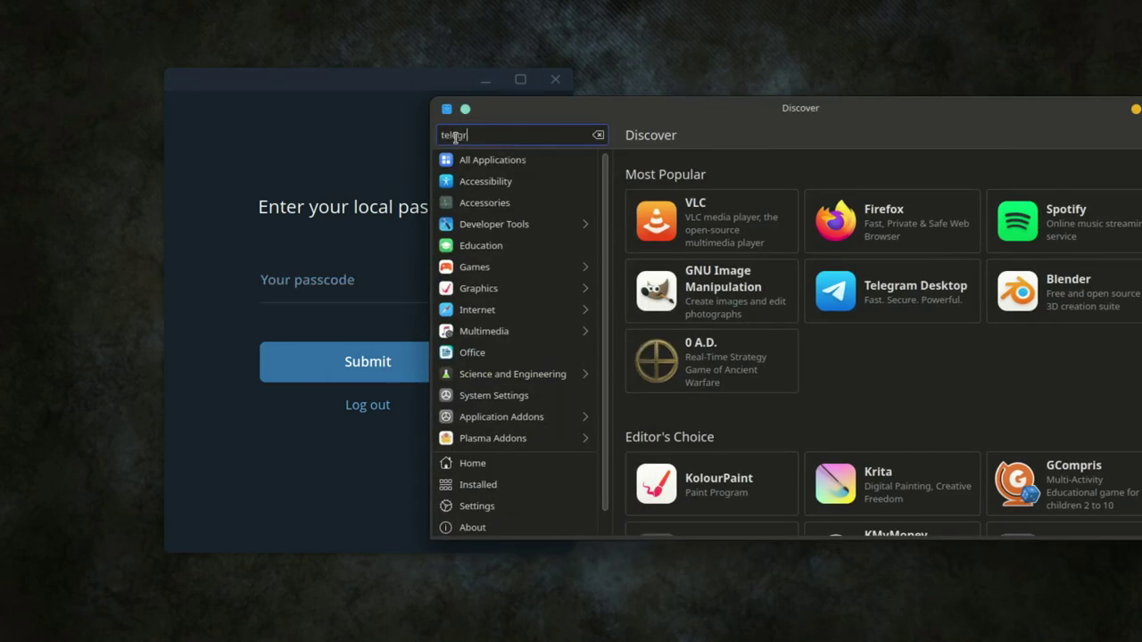
{"action": "type", "text": "am"}
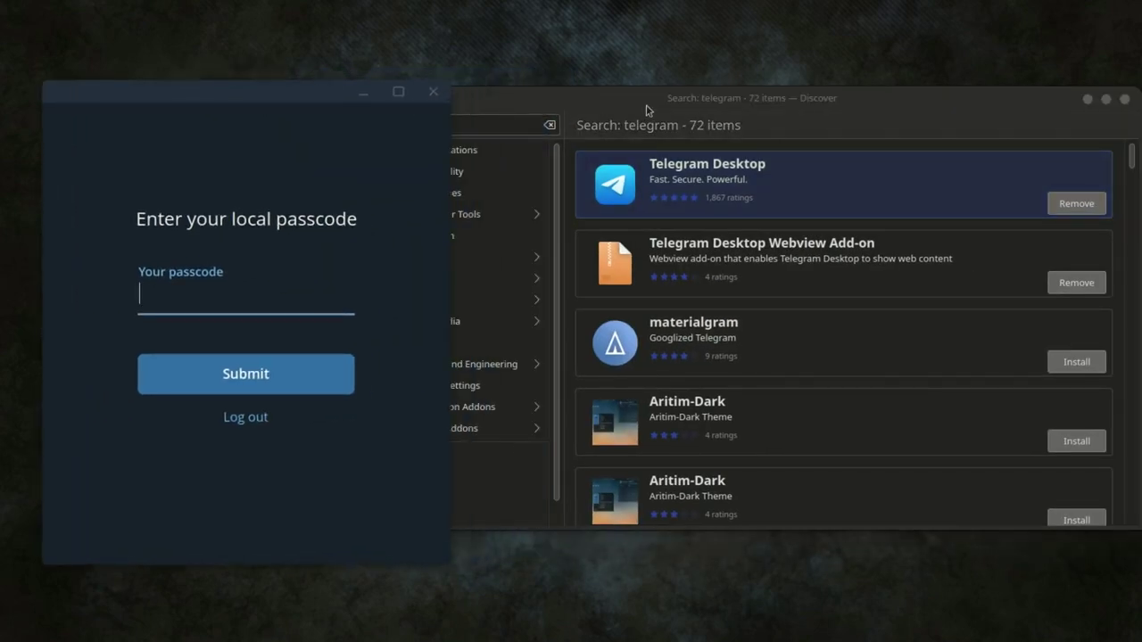
{"action": "left_click", "coordinate": [646, 109]}
{"action": "left_click", "coordinate": [246, 89]}
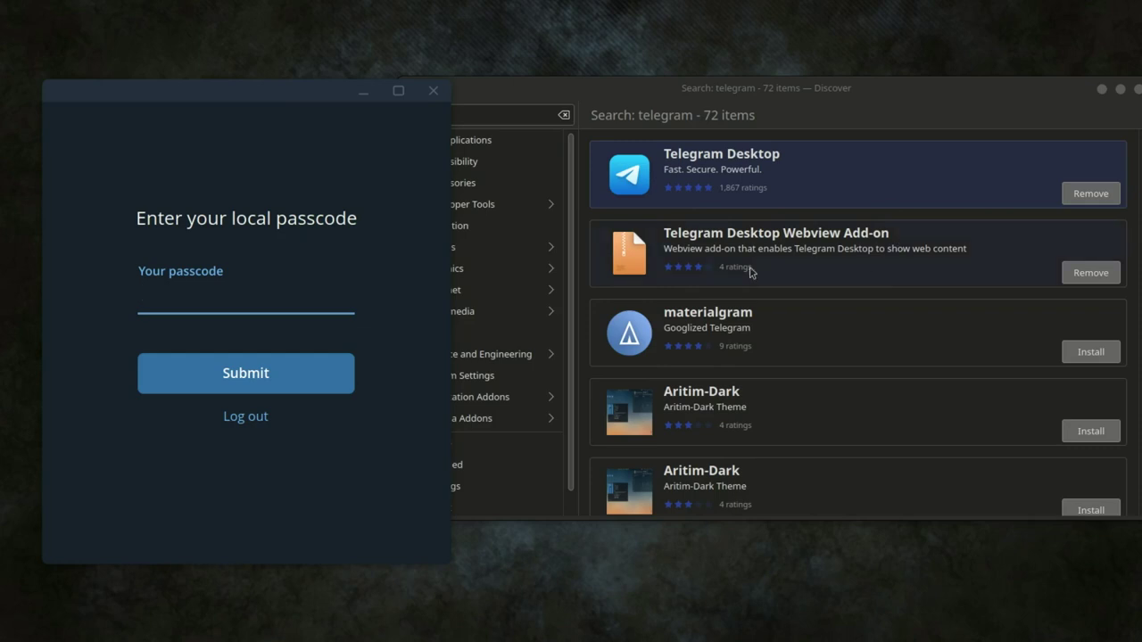
{"action": "scroll", "coordinate": [747, 270], "scroll_direction": "down", "scroll_amount": 2}
{"action": "scroll", "coordinate": [748, 270], "scroll_direction": "up", "scroll_amount": 2}
{"action": "left_click", "coordinate": [562, 89]}
{"action": "scroll", "coordinate": [782, 276], "scroll_direction": "down", "scroll_amount": 5}
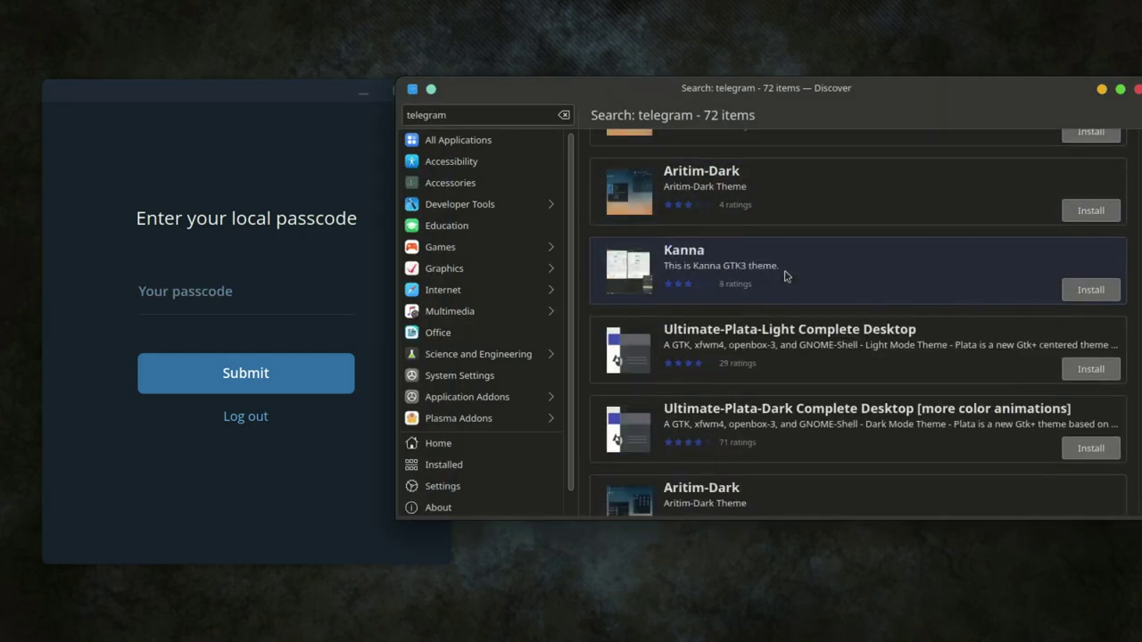
- Search the application launcher for tele and compare its Telegram Desktop entries with the packages in Discover
{"action": "key", "text": "super"}
{"action": "type", "text": "tele"}
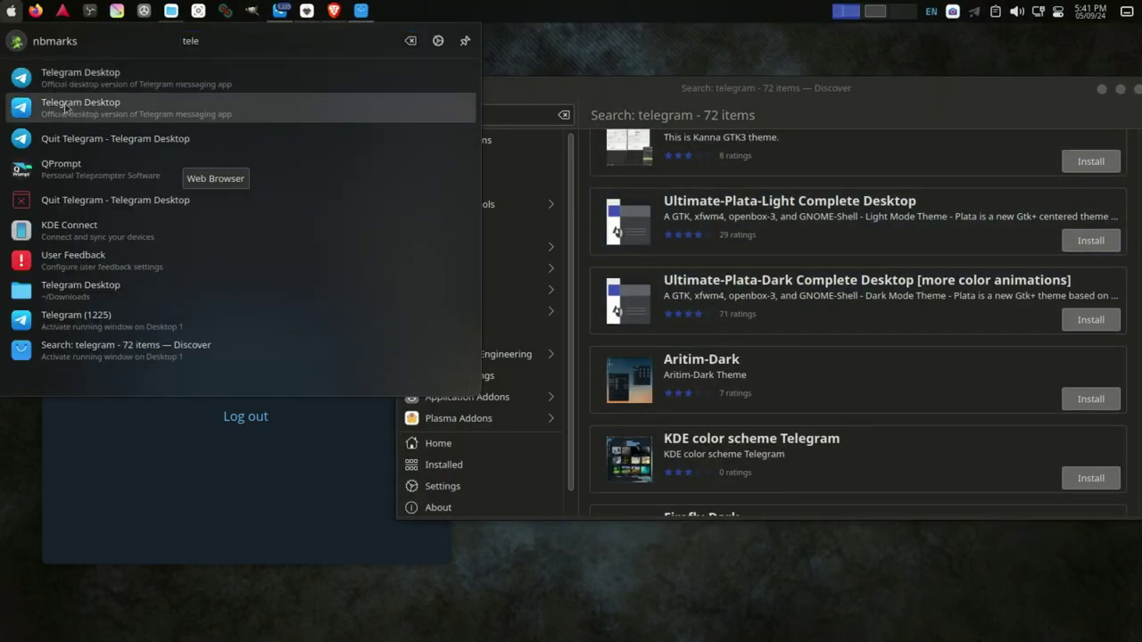
{"action": "scroll", "coordinate": [744, 220], "scroll_direction": "up", "scroll_amount": 5}
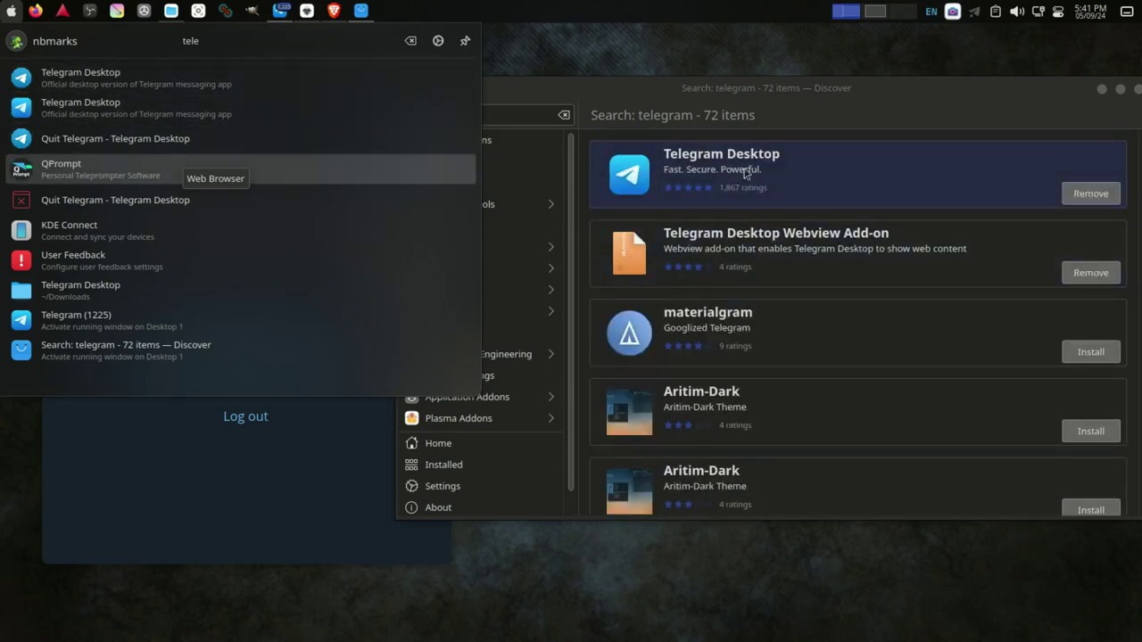
{"action": "left_click", "coordinate": [384, 428]}
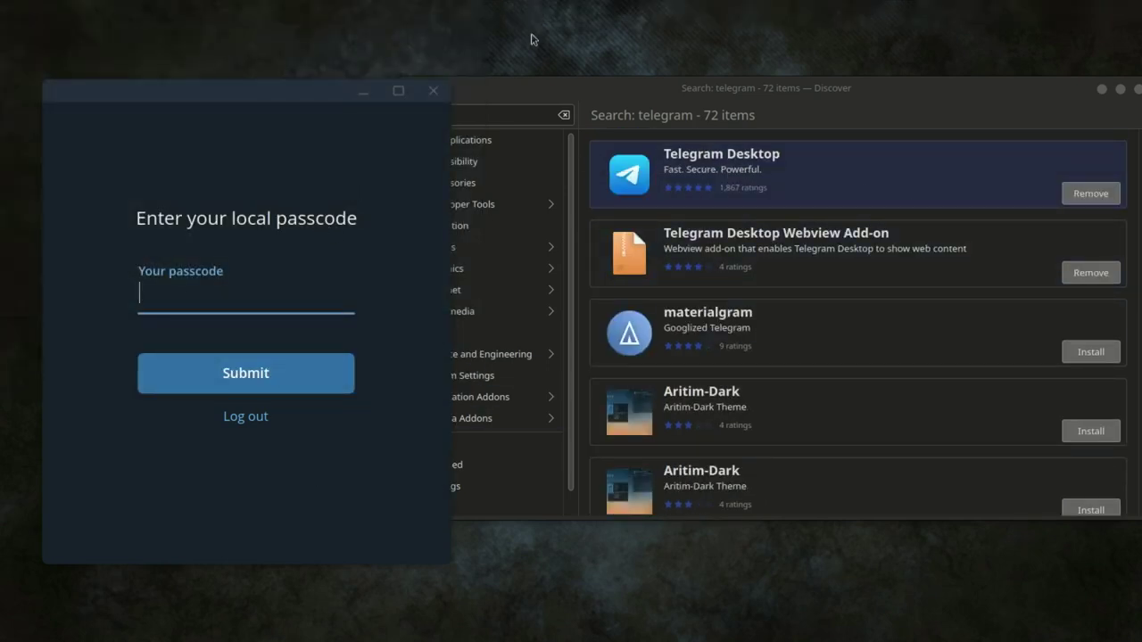
{"action": "left_click", "coordinate": [952, 11]}
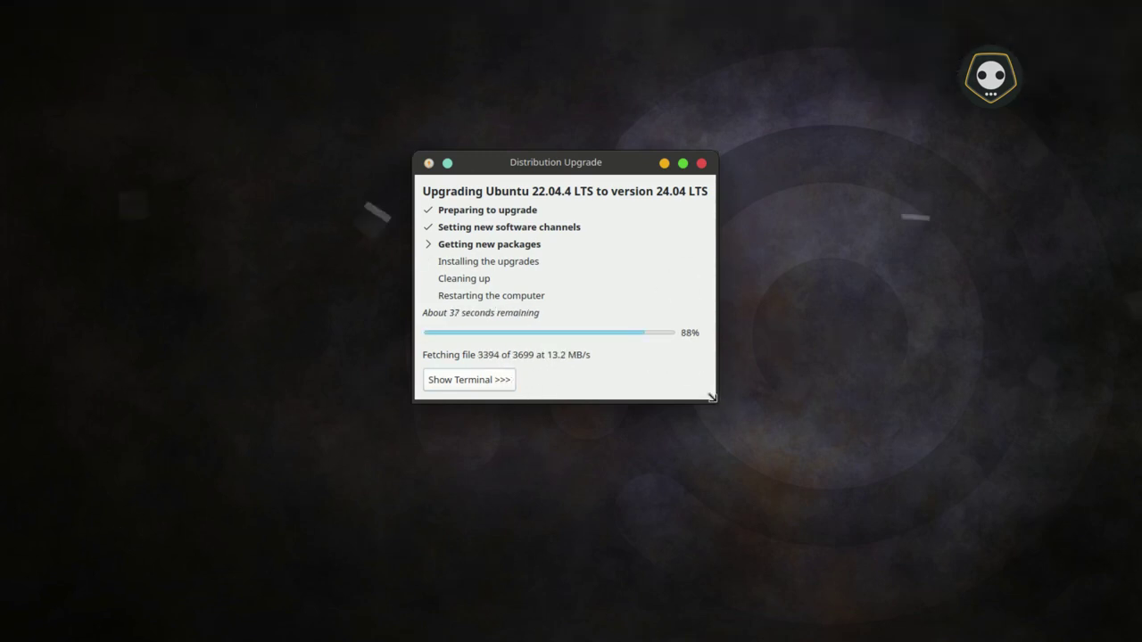
- Enlarge the Distribution Upgrade window and reposition it on the desktop to follow the upgrade's progress
{"action": "left_click_drag", "start_coordinate": [711, 398], "coordinate": [898, 504]}
{"action": "left_click_drag", "start_coordinate": [415, 508], "coordinate": [148, 598]}
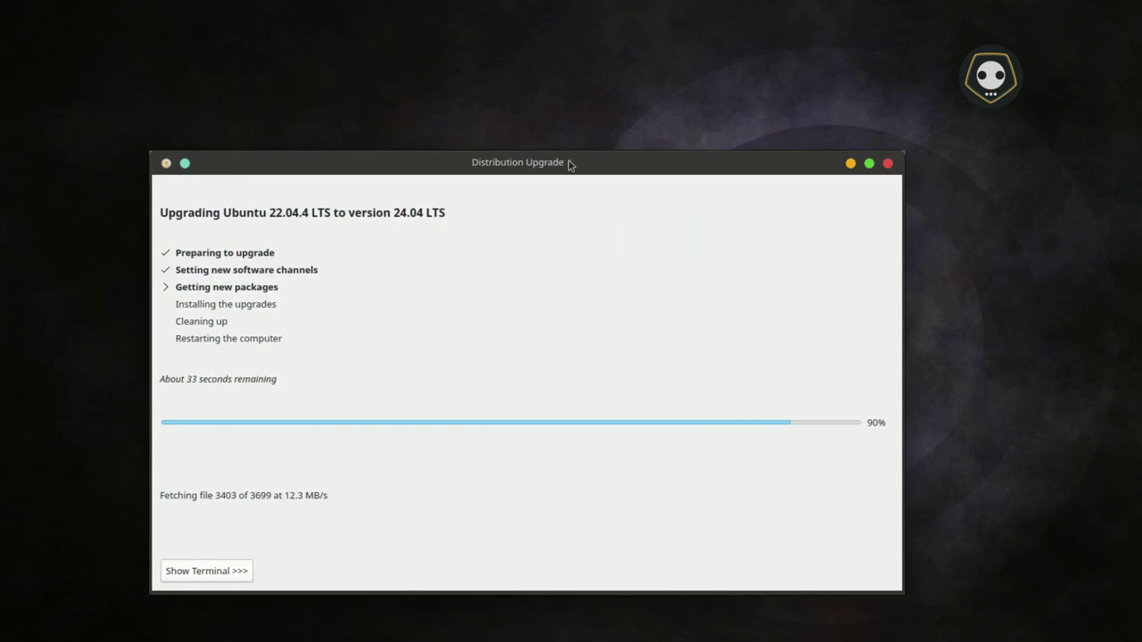
{"action": "left_click_drag", "start_coordinate": [570, 160], "coordinate": [596, 62]}
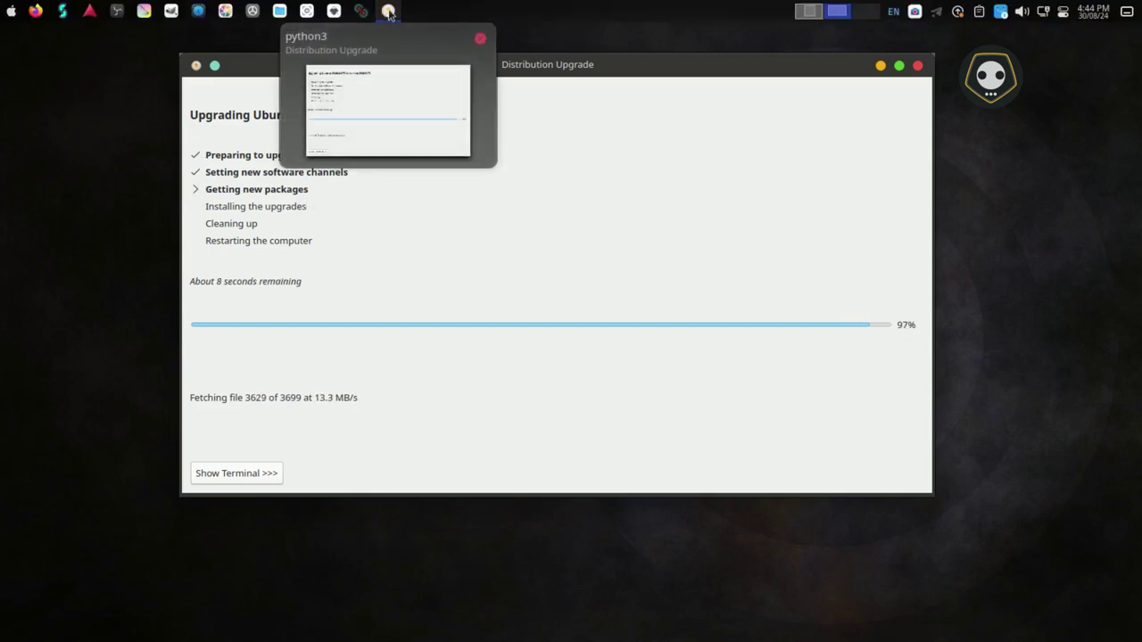
{"action": "mouse_move", "coordinate": [384, 18]}
{"action": "mouse_move", "coordinate": [1001, 16]}
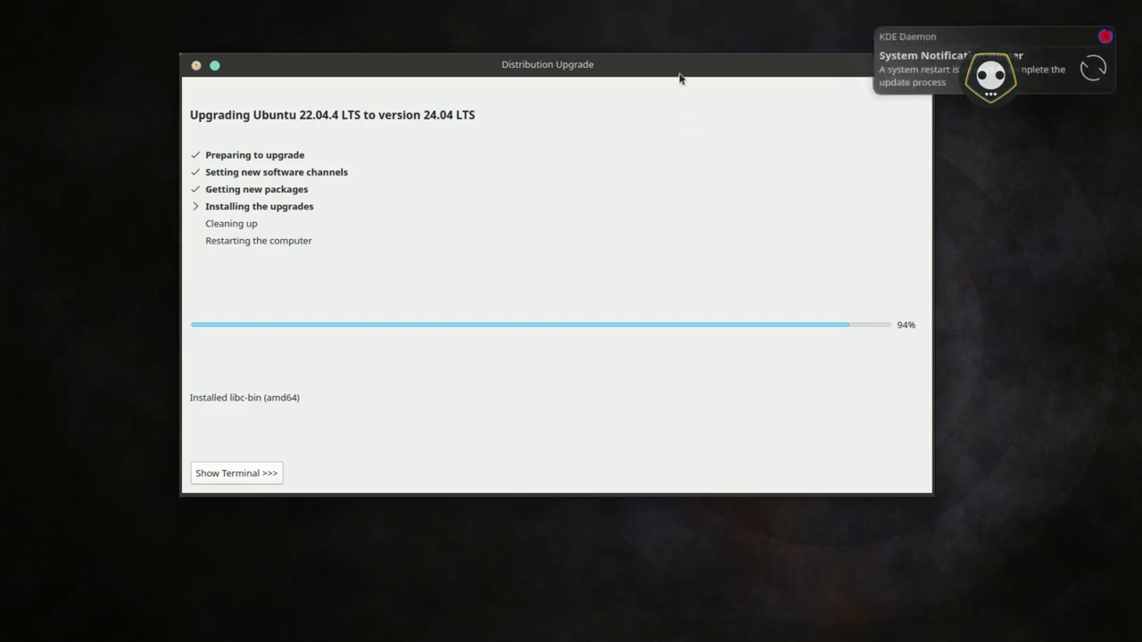
{"action": "left_click_drag", "start_coordinate": [679, 78], "coordinate": [644, 123]}
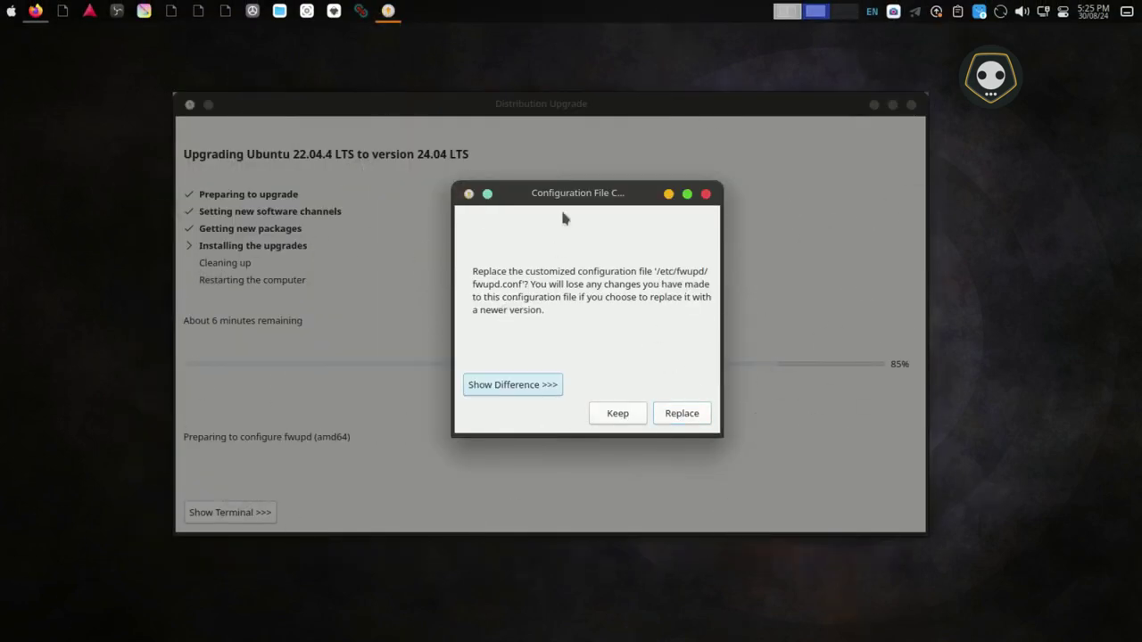
- Replace the customized configuration file /etc/fwupd/fwupd.conf with the newer version
{"action": "left_click", "coordinate": [665, 413]}
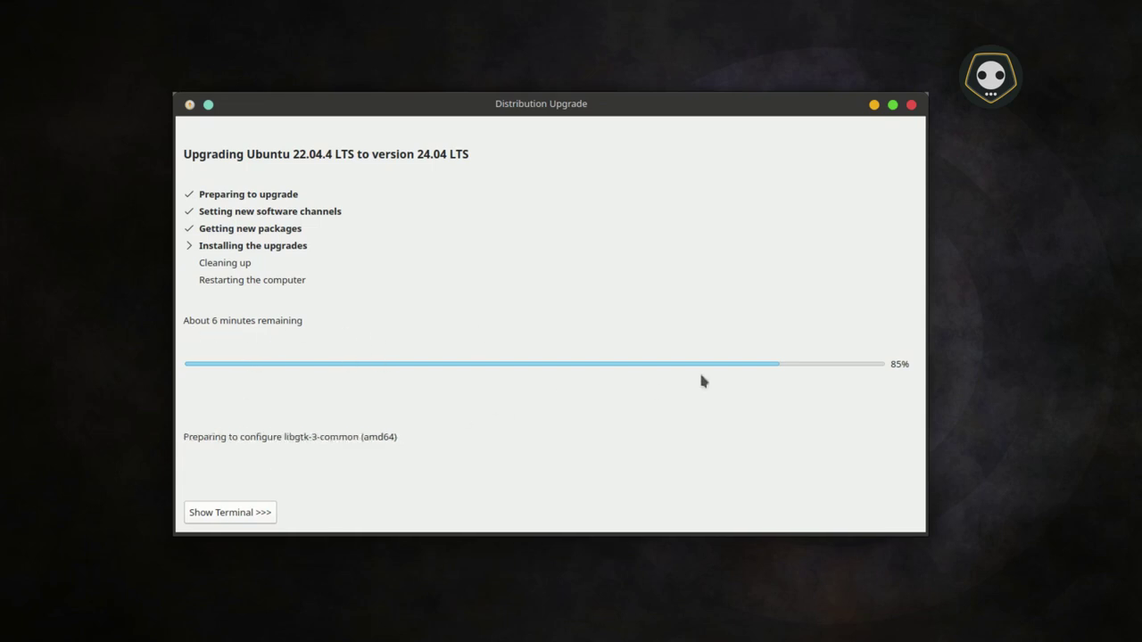
{"action": "left_click_drag", "start_coordinate": [660, 105], "coordinate": [667, 104]}
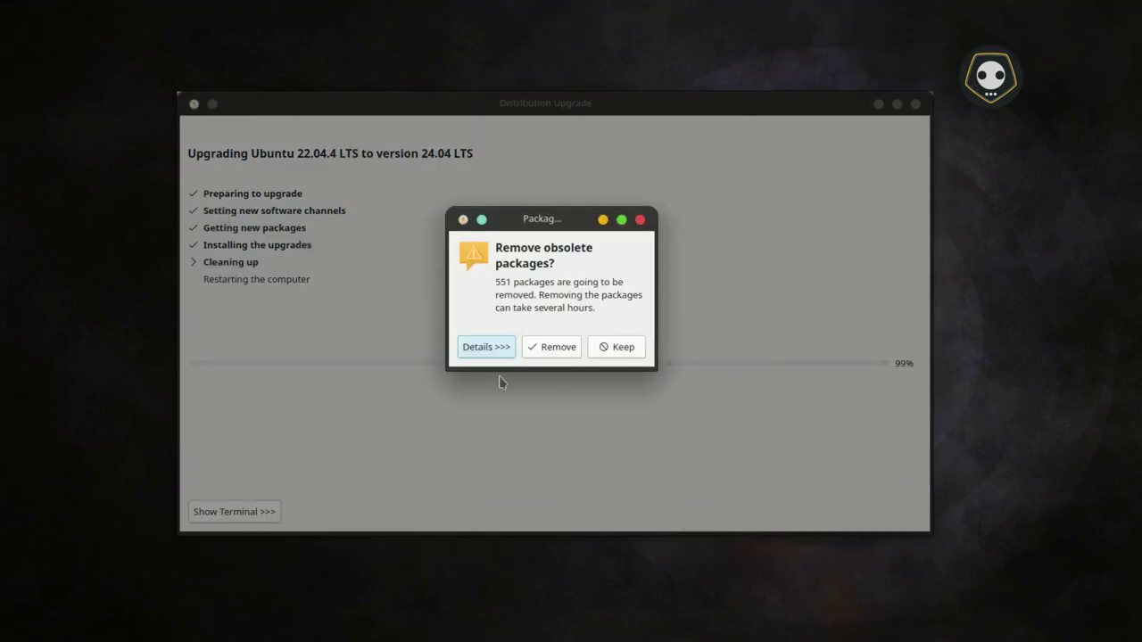
- Review the detailed list of obsolete packages and agree to remove them
{"action": "left_click", "coordinate": [502, 350]}
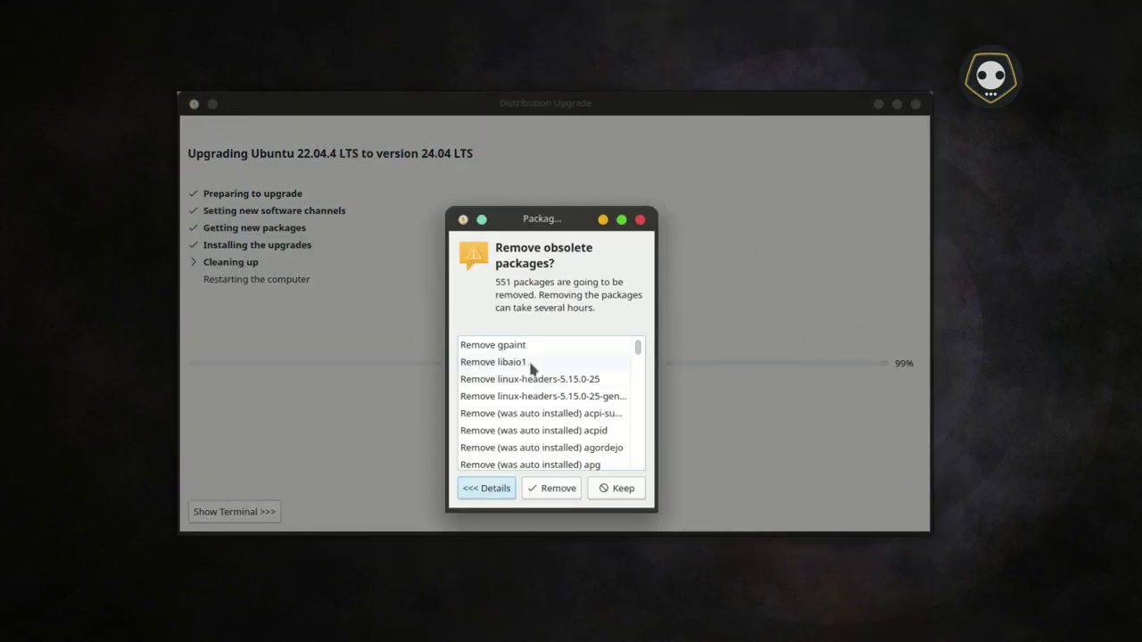
{"action": "scroll", "coordinate": [531, 369], "scroll_direction": "down", "scroll_amount": 10}
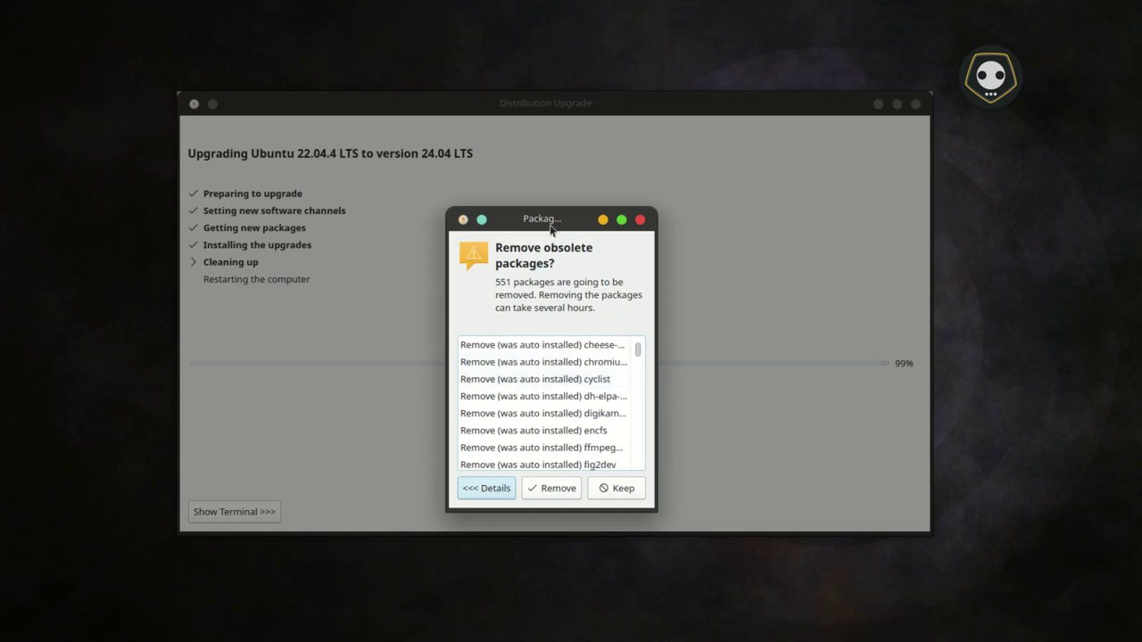
{"action": "scroll", "coordinate": [696, 350], "scroll_direction": "down", "scroll_amount": 10}
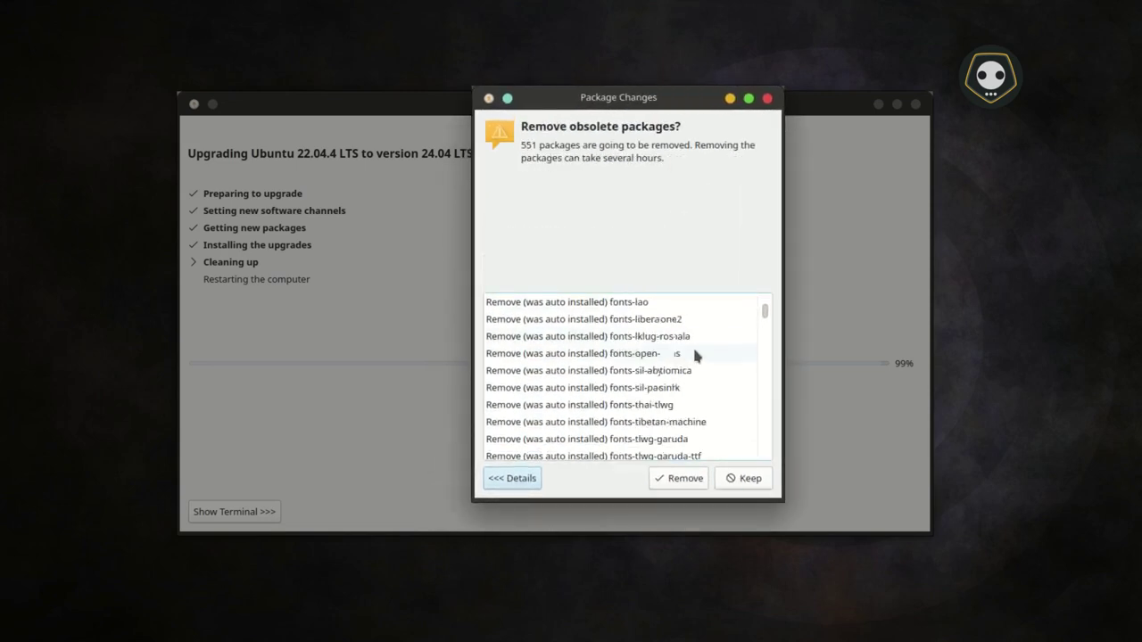
{"action": "scroll", "coordinate": [713, 355], "scroll_direction": "down", "scroll_amount": 6}
{"action": "scroll", "coordinate": [726, 355], "scroll_direction": "down", "scroll_amount": 15}
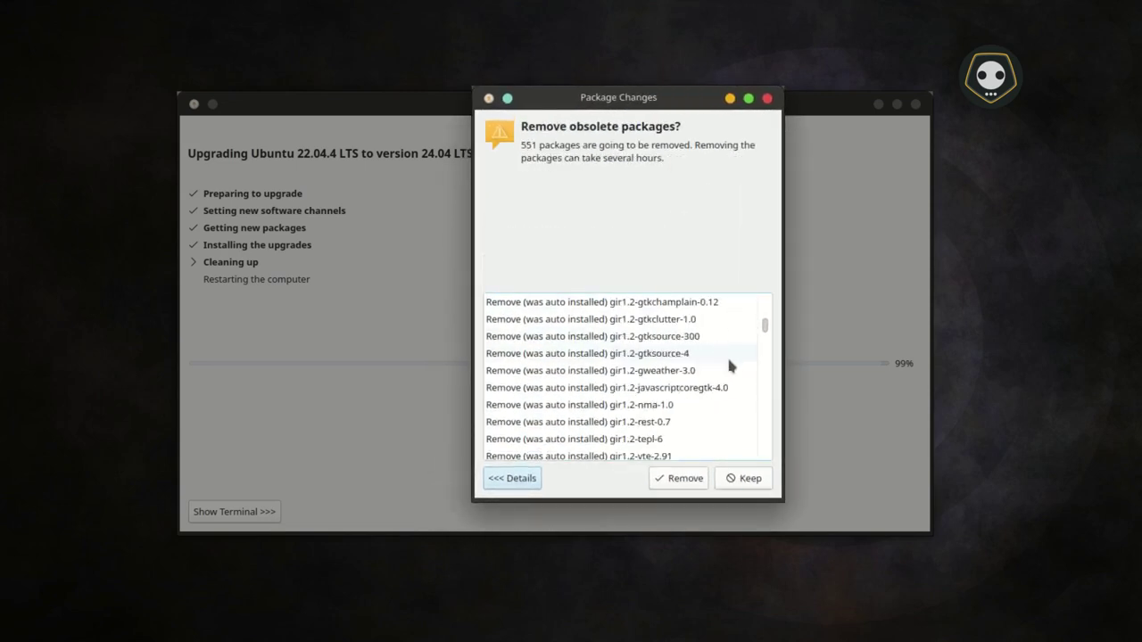
{"action": "left_click_drag", "start_coordinate": [765, 355], "coordinate": [766, 456]}
{"action": "scroll", "coordinate": [685, 410], "scroll_direction": "up", "scroll_amount": 5}
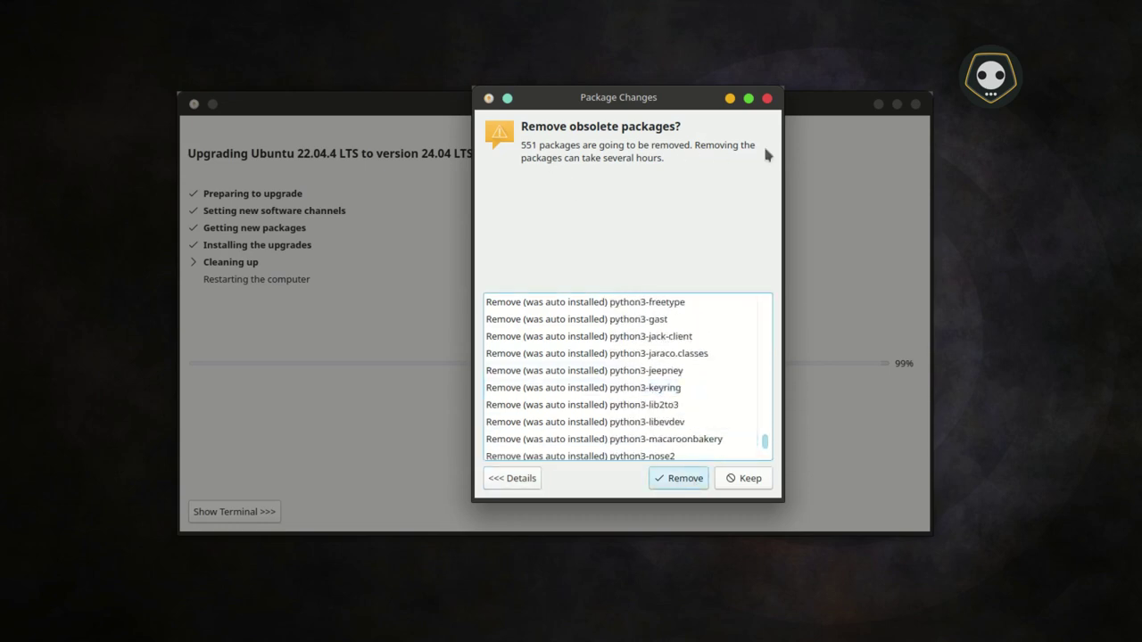
{"action": "left_click", "coordinate": [682, 482]}
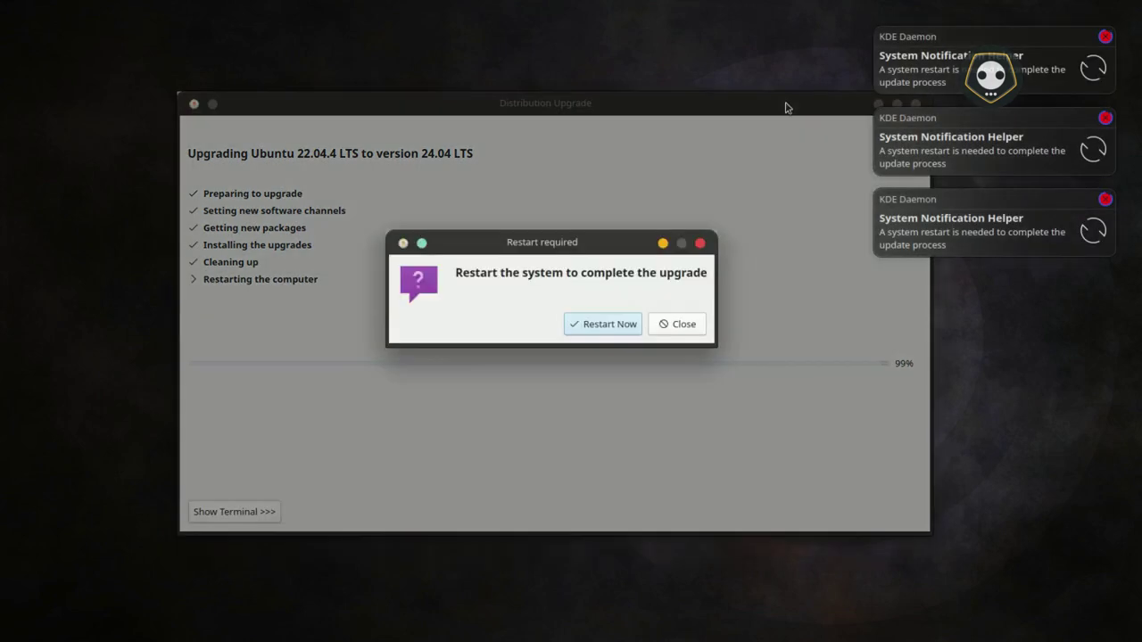
{"action": "left_click_drag", "start_coordinate": [787, 106], "coordinate": [775, 111]}
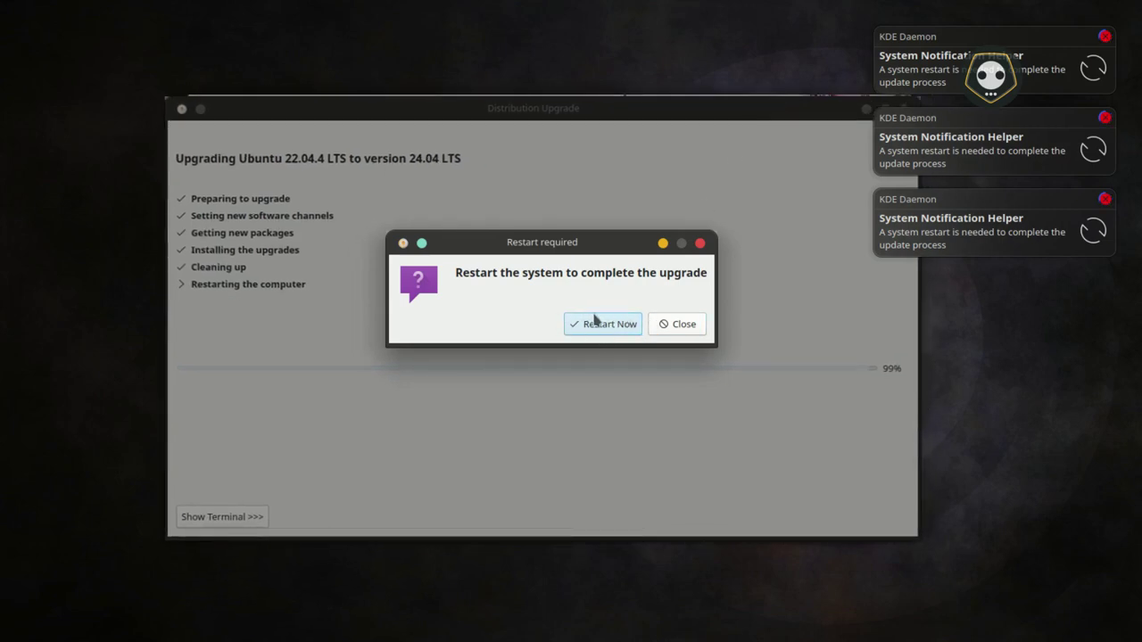
{"action": "mouse_move", "coordinate": [844, 5]}
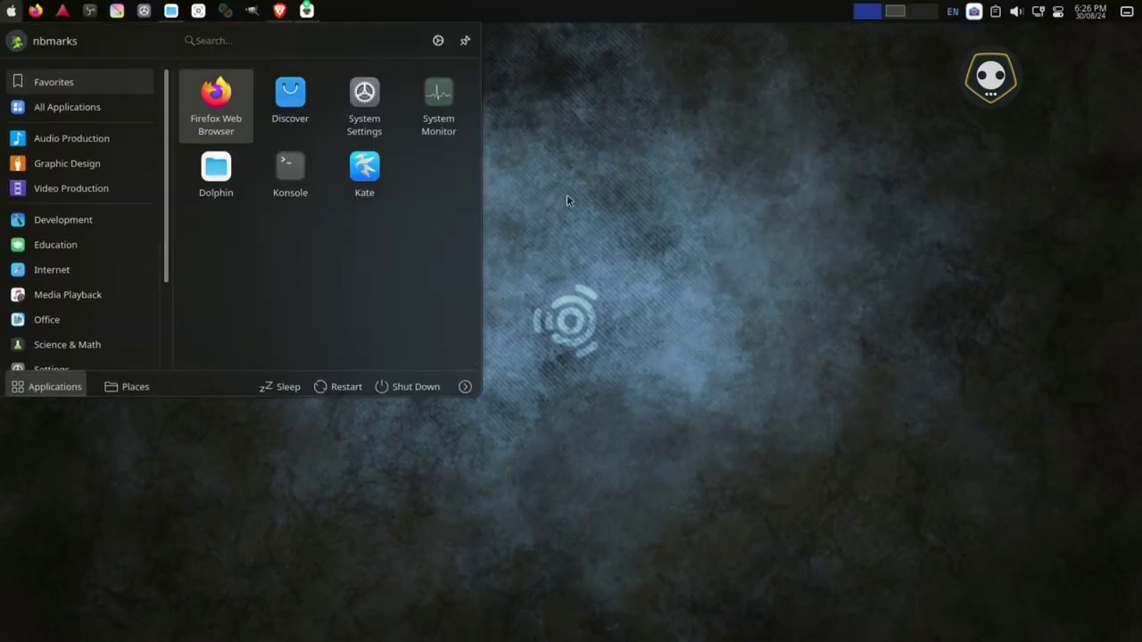
{"action": "left_click", "coordinate": [567, 200]}
{"action": "right_click", "coordinate": [673, 168]}
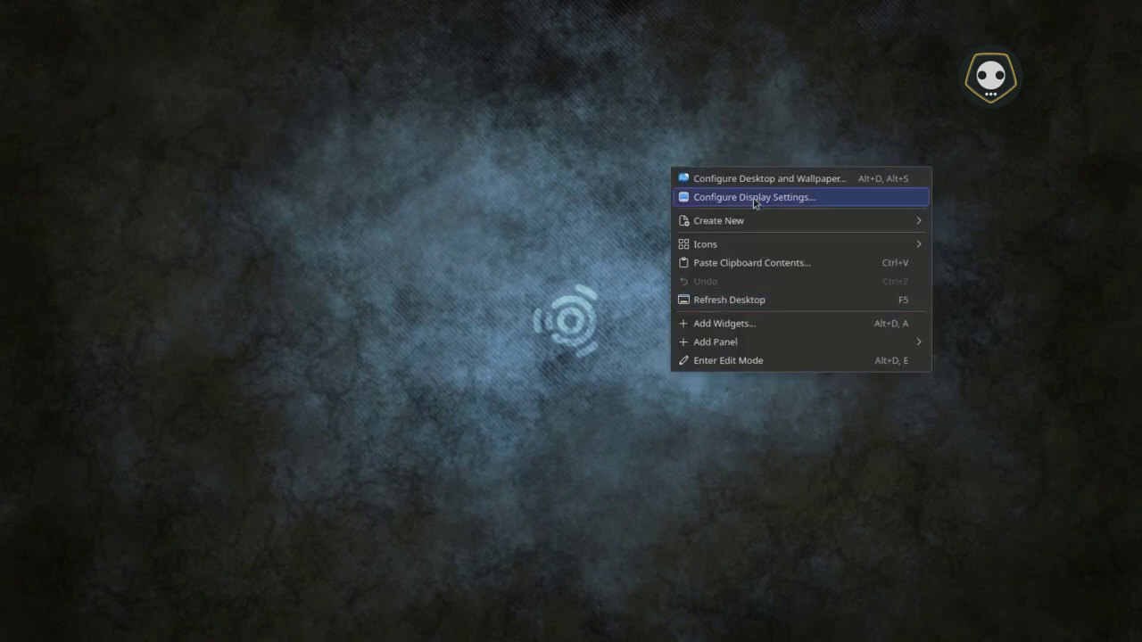
{"action": "left_click", "coordinate": [755, 197]}
{"action": "left_click", "coordinate": [921, 105]}
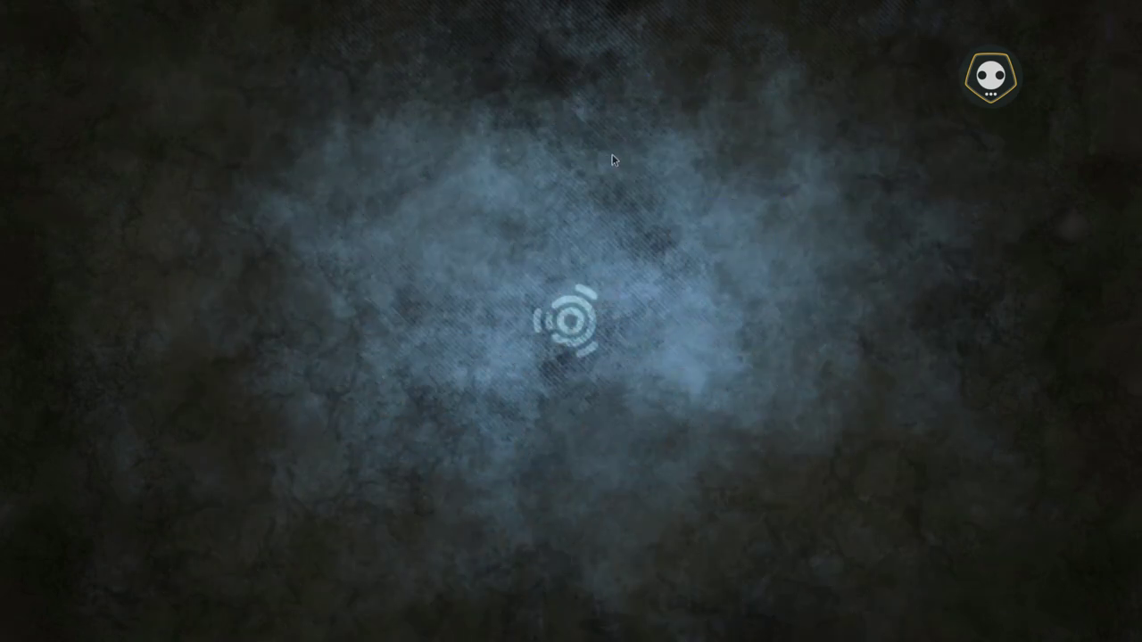
- Browse the wallpapers in the desktop folder settings and close the settings without changing anything
{"action": "right_click", "coordinate": [612, 158]}
{"action": "left_click", "coordinate": [708, 167]}
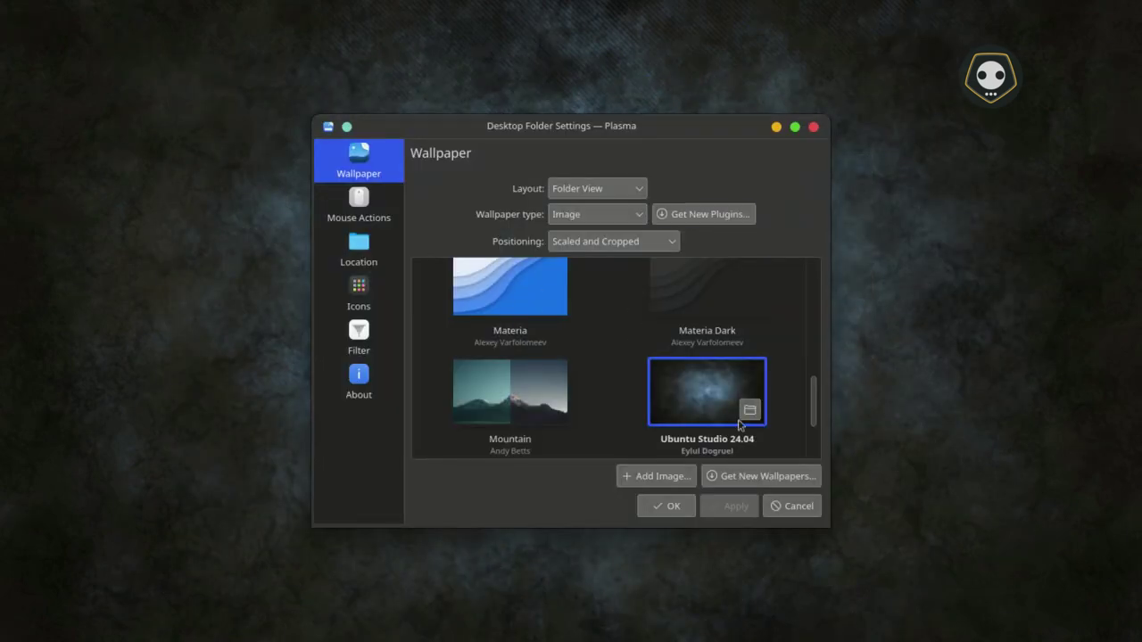
{"action": "scroll", "coordinate": [740, 425], "scroll_direction": "down", "scroll_amount": 1}
{"action": "scroll", "coordinate": [598, 395], "scroll_direction": "up", "scroll_amount": 10}
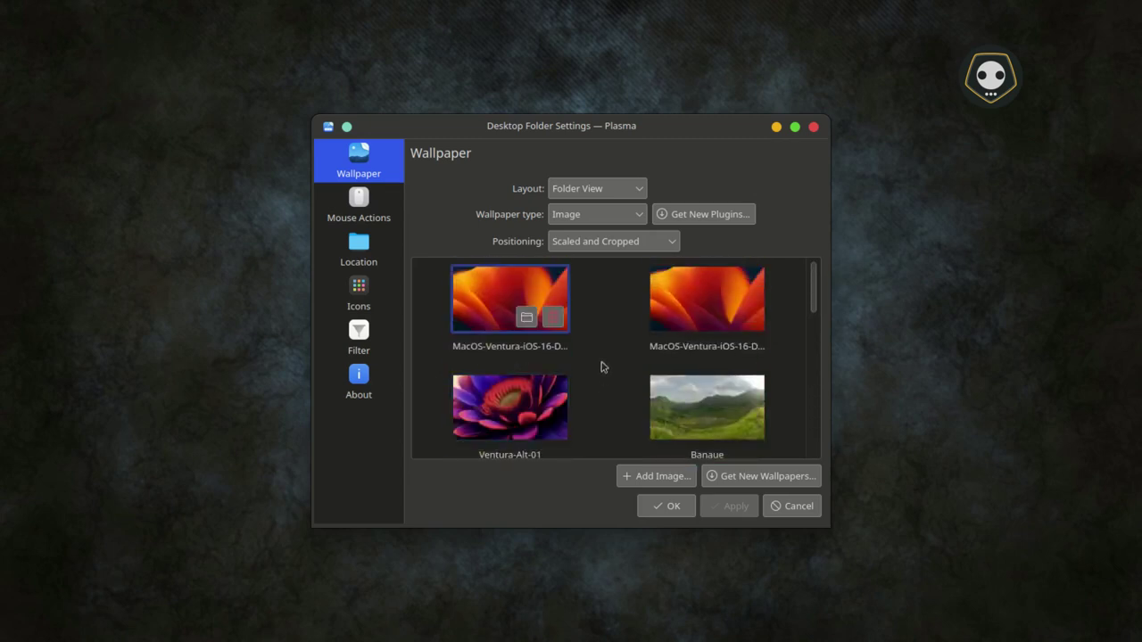
{"action": "scroll", "coordinate": [601, 367], "scroll_direction": "down", "scroll_amount": 10}
{"action": "left_click", "coordinate": [813, 127]}
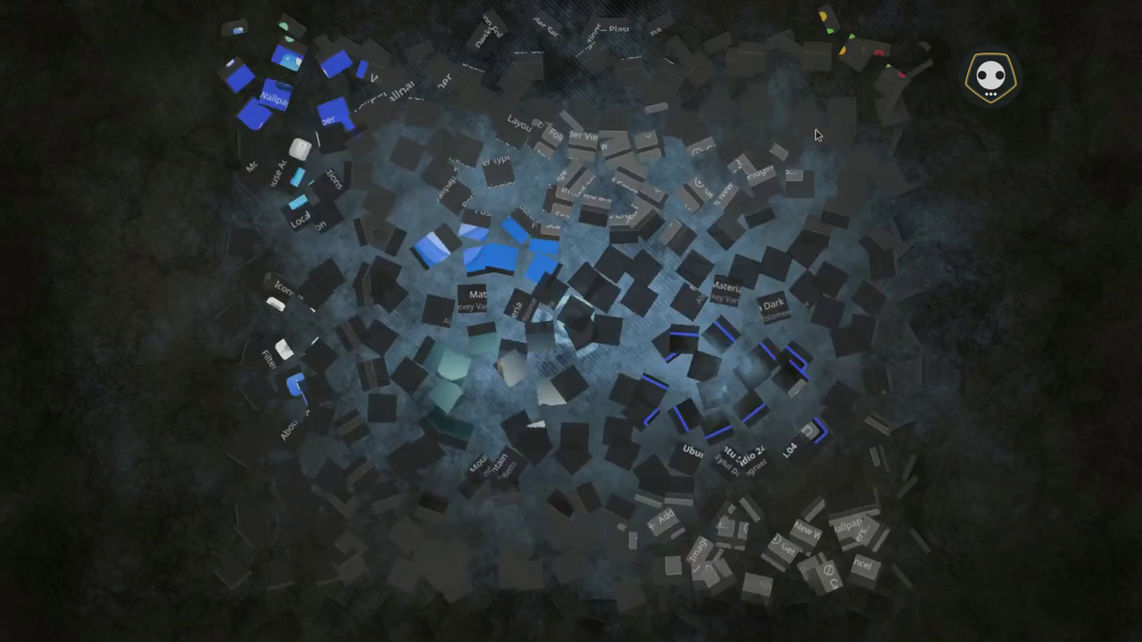
- Switch to Dolphin, check the Videos and Pictures folders in the split view, and minimize the window
{"action": "key", "text": "super"}
{"action": "left_click", "coordinate": [214, 113]}
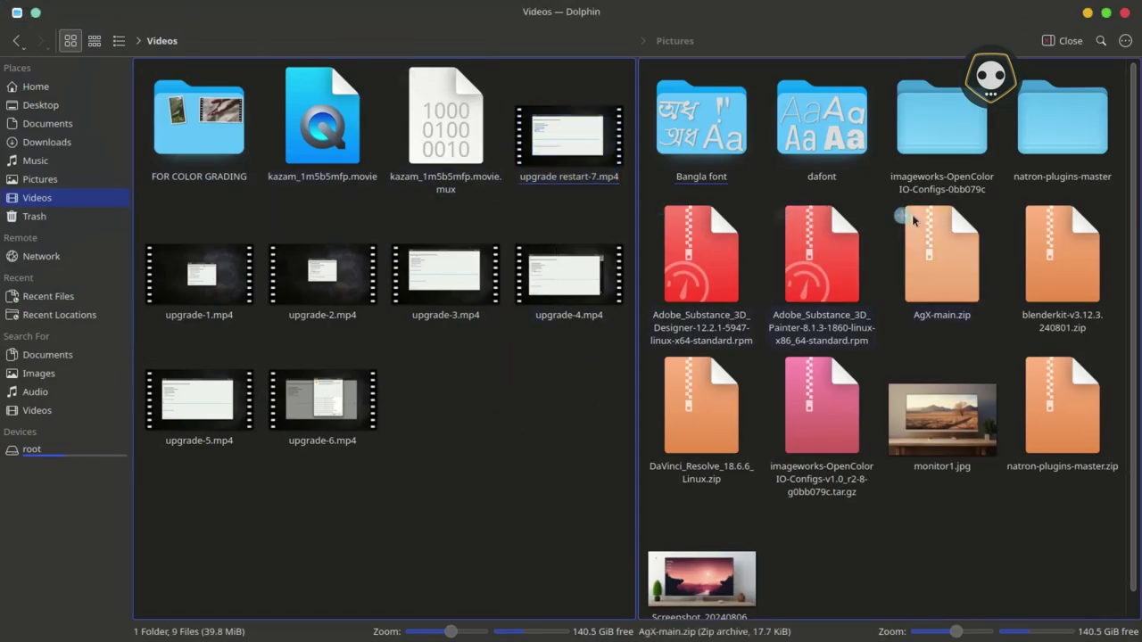
{"action": "left_click", "coordinate": [947, 125]}
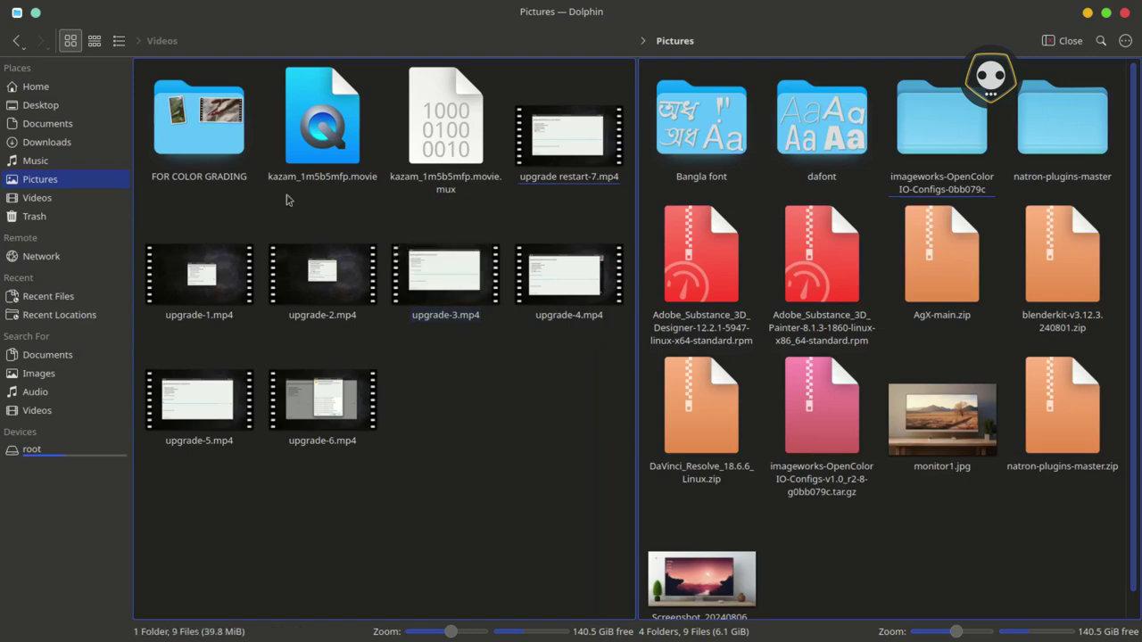
{"action": "key", "text": "Tab"}
{"action": "key", "text": "Return"}
{"action": "key", "text": "alt+Left"}
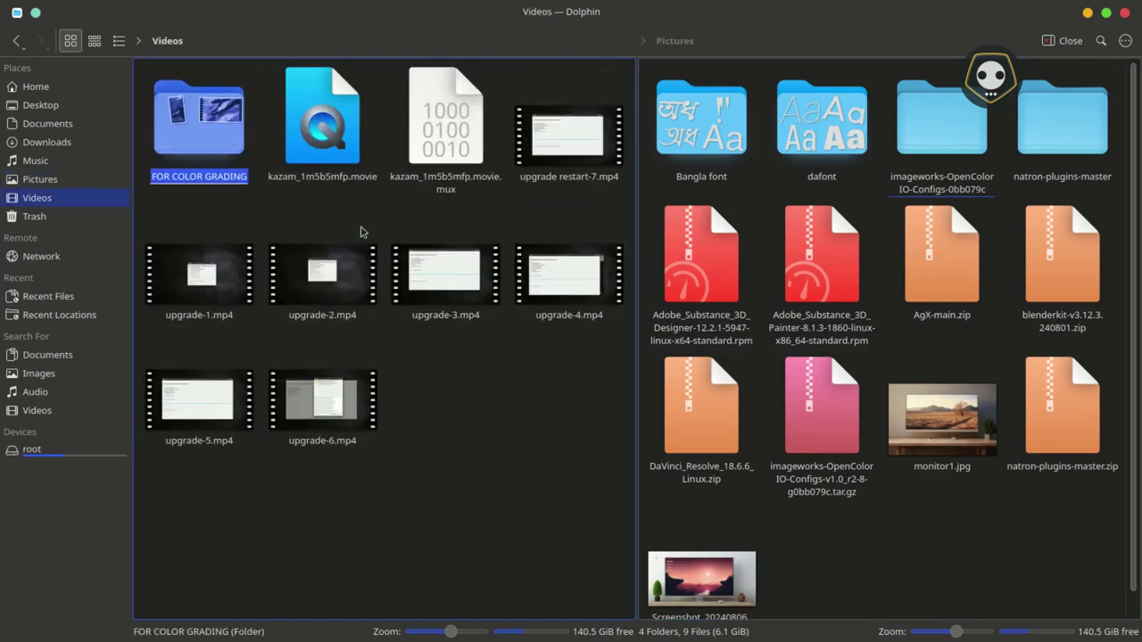
{"action": "left_click", "coordinate": [1087, 12]}
- Open Info Center by searching the launcher for sys, check the system details, and open System Monitor from it
{"action": "key", "text": "super"}
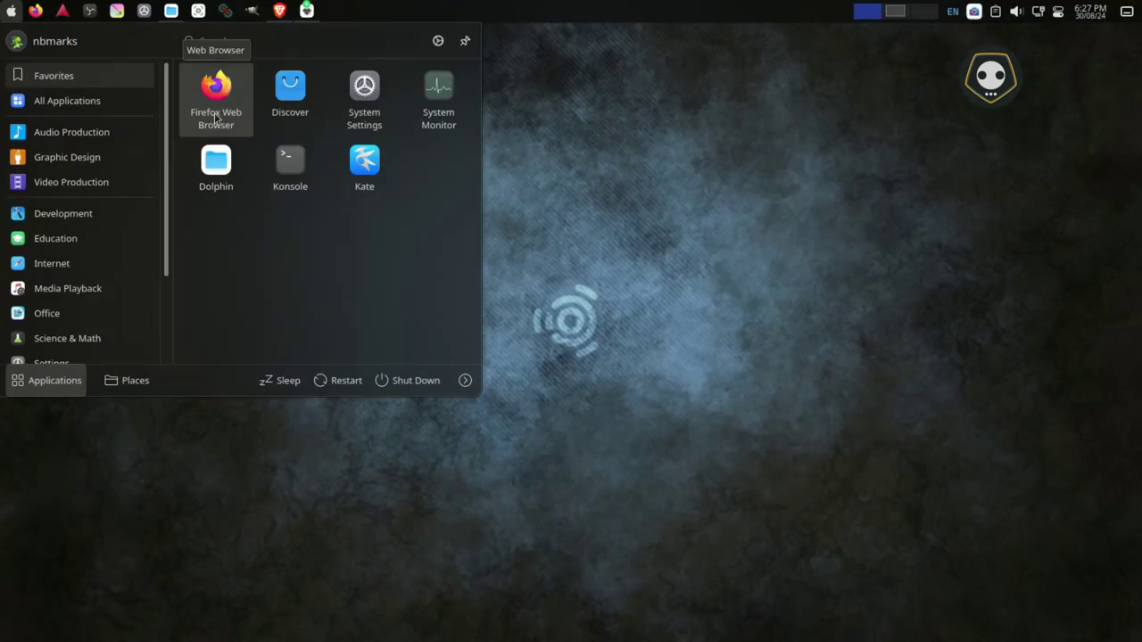
{"action": "type", "text": "sys"}
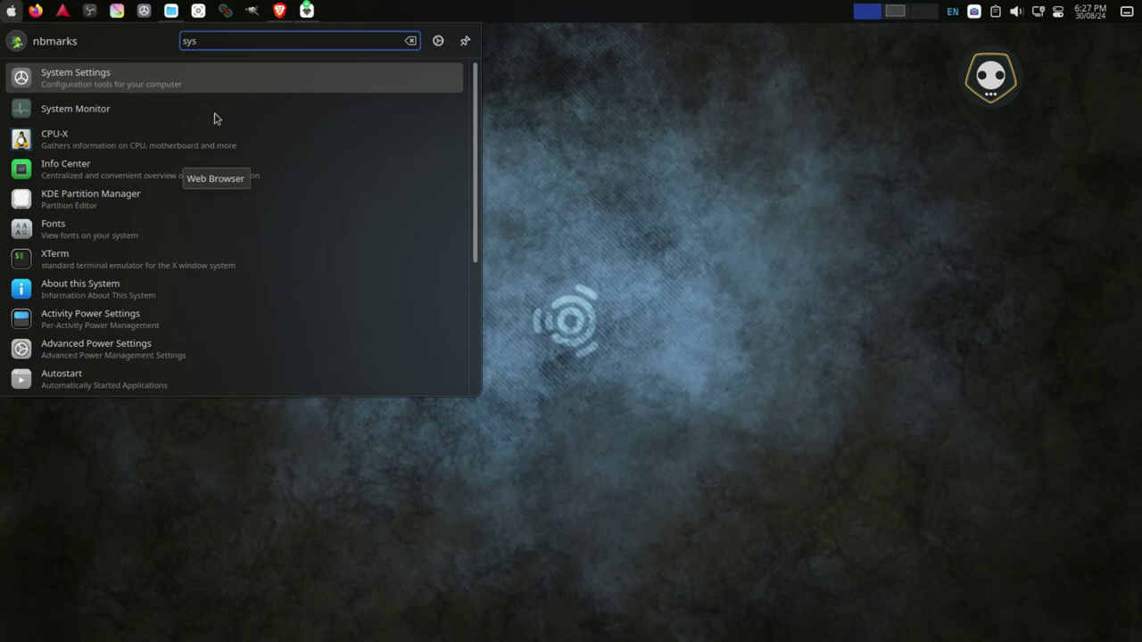
{"action": "left_click", "coordinate": [63, 170]}
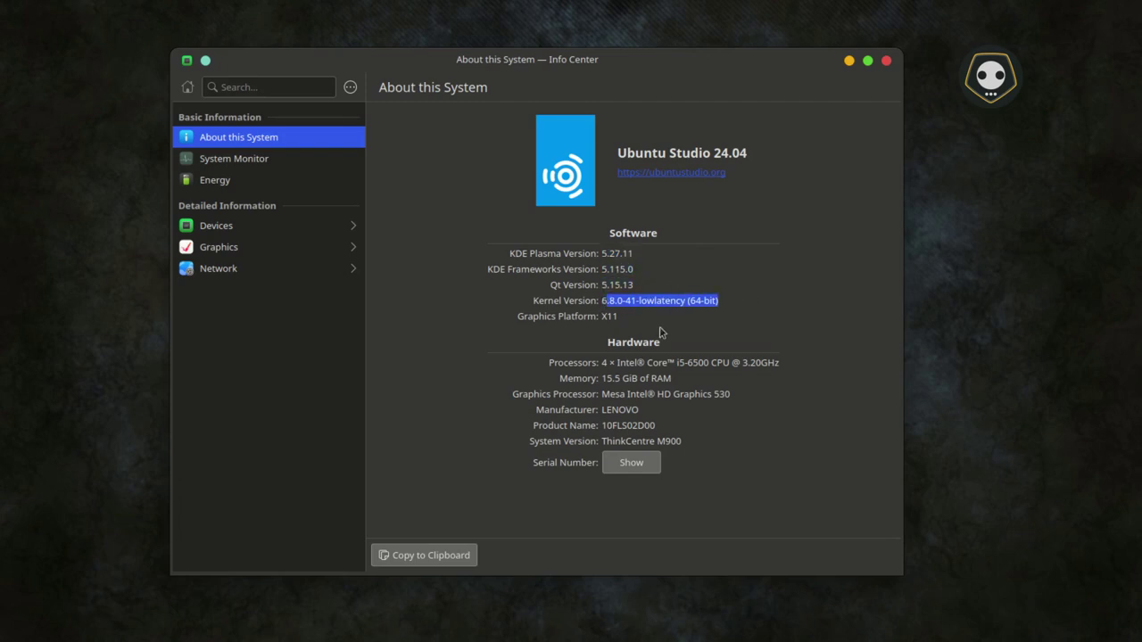
{"action": "left_click", "coordinate": [252, 161]}
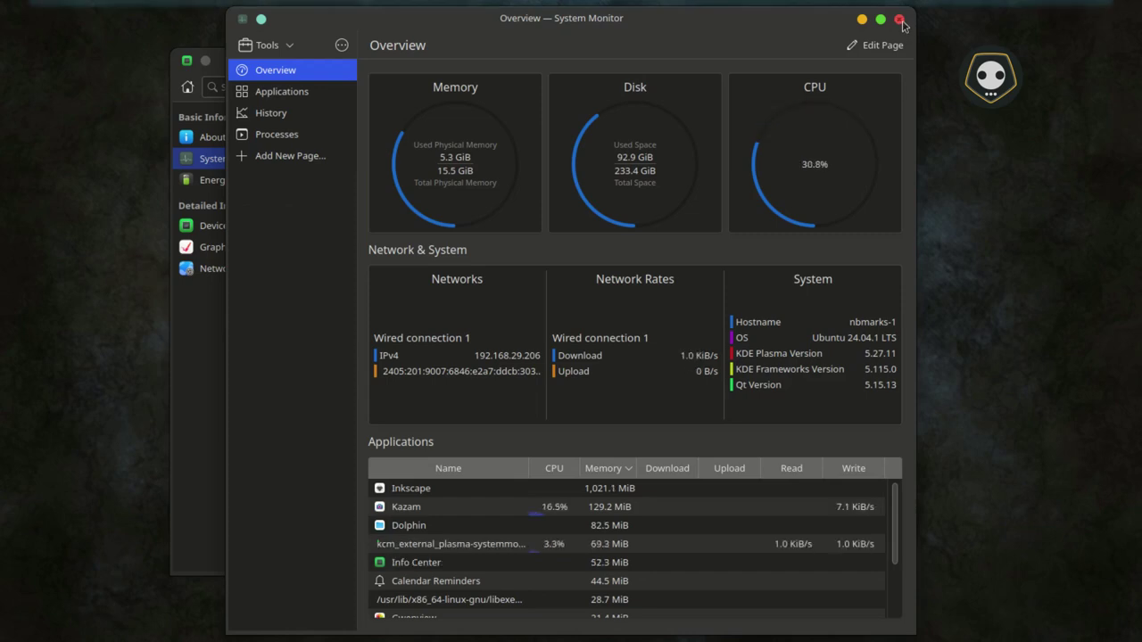
- Close System Monitor and review the OpenCL, OpenGL (EGL), Vulkan and Window Manager pages of the Graphics section in Info Center
{"action": "left_click", "coordinate": [900, 20]}
{"action": "left_click", "coordinate": [224, 254]}
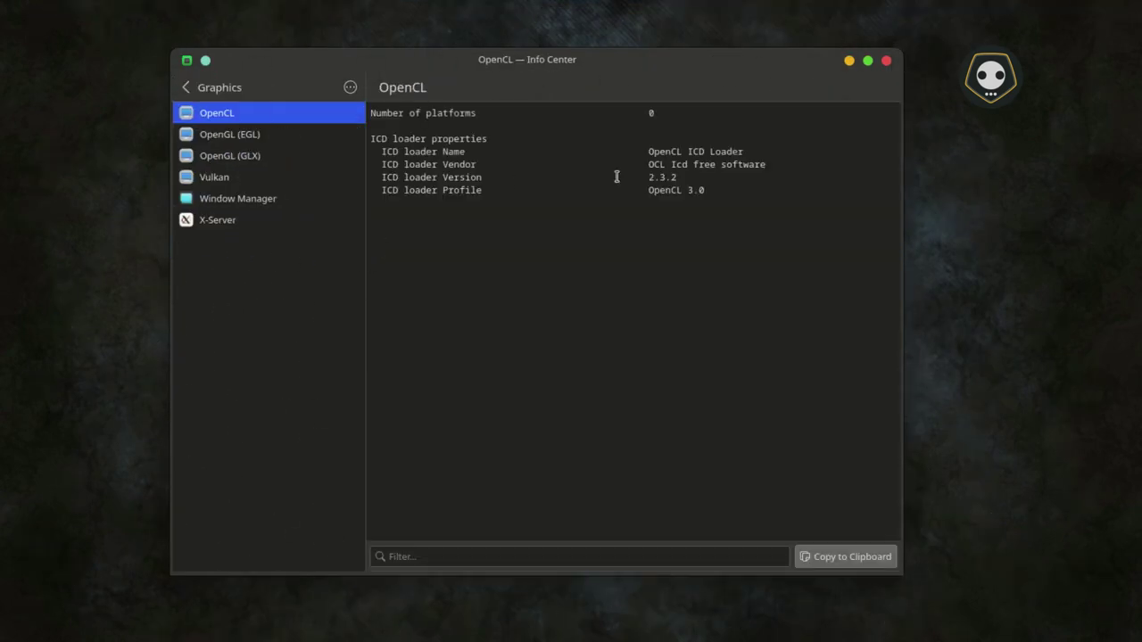
{"action": "left_click", "coordinate": [210, 183]}
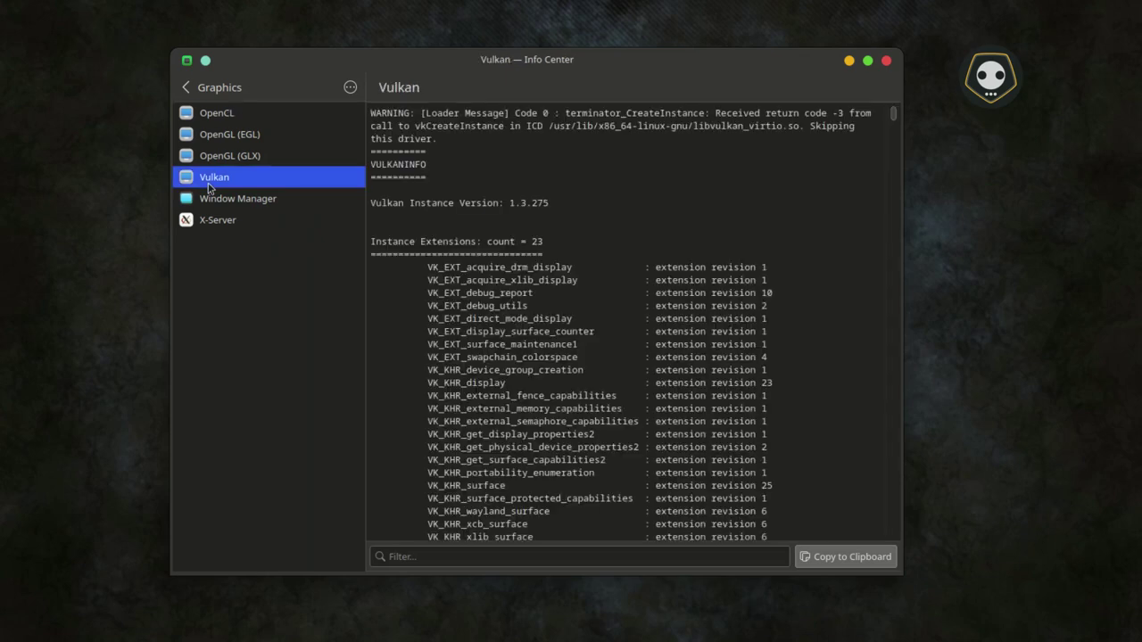
{"action": "left_click", "coordinate": [261, 201]}
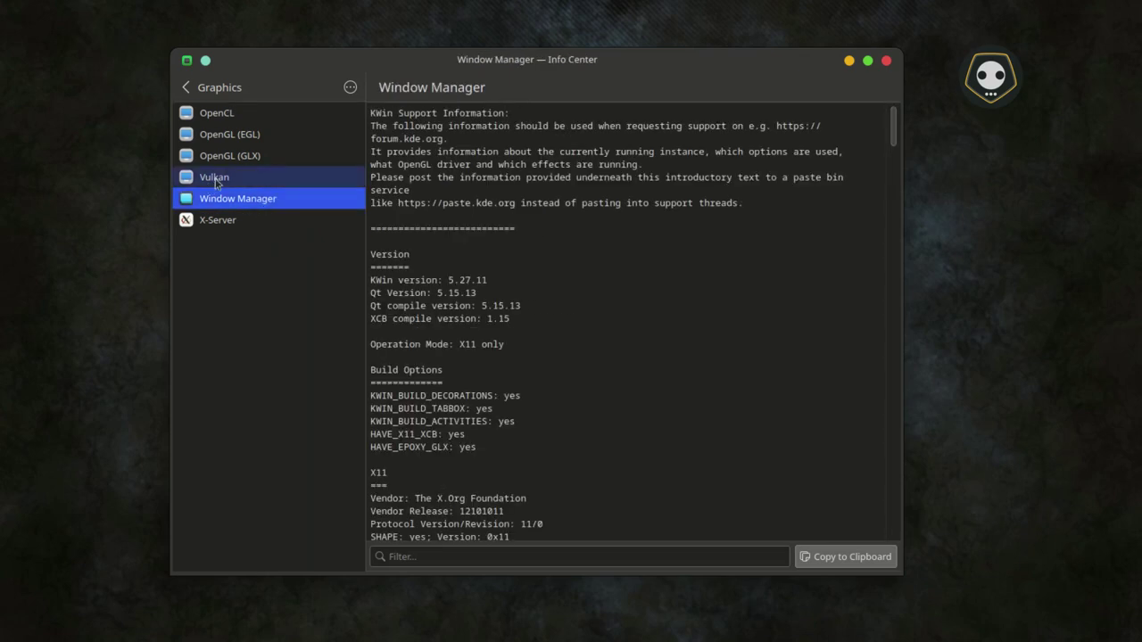
{"action": "left_click", "coordinate": [207, 119]}
{"action": "left_click", "coordinate": [214, 134]}
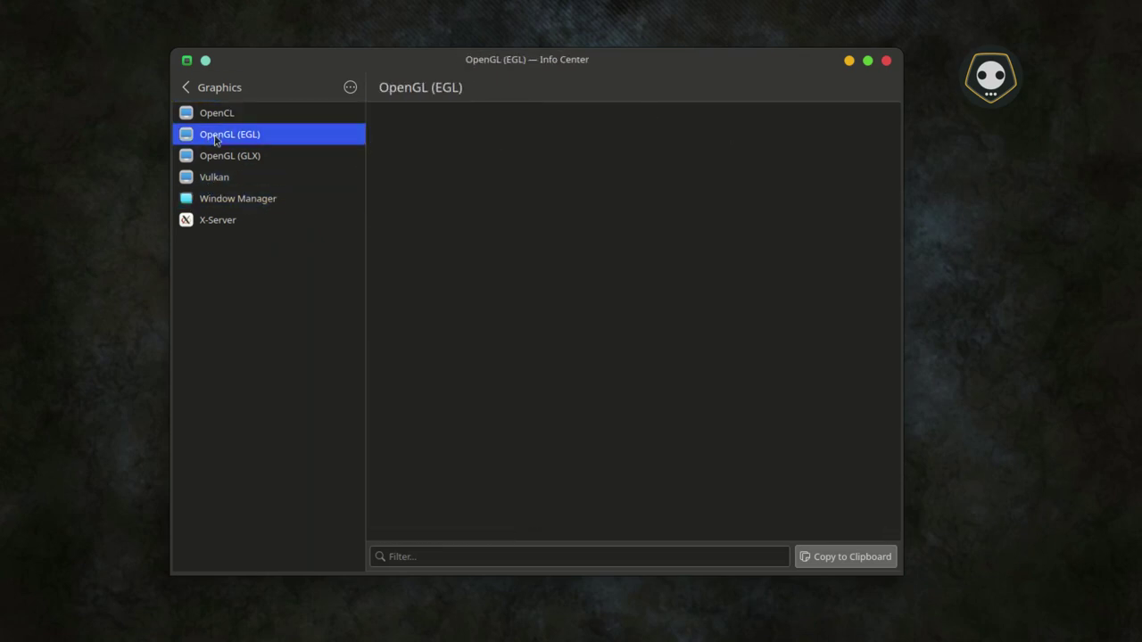
{"action": "left_click", "coordinate": [219, 178]}
- Inspect the individual processors and the storage drives in the Device Viewer of the Devices section, and close Info Center
{"action": "left_click", "coordinate": [186, 88]}
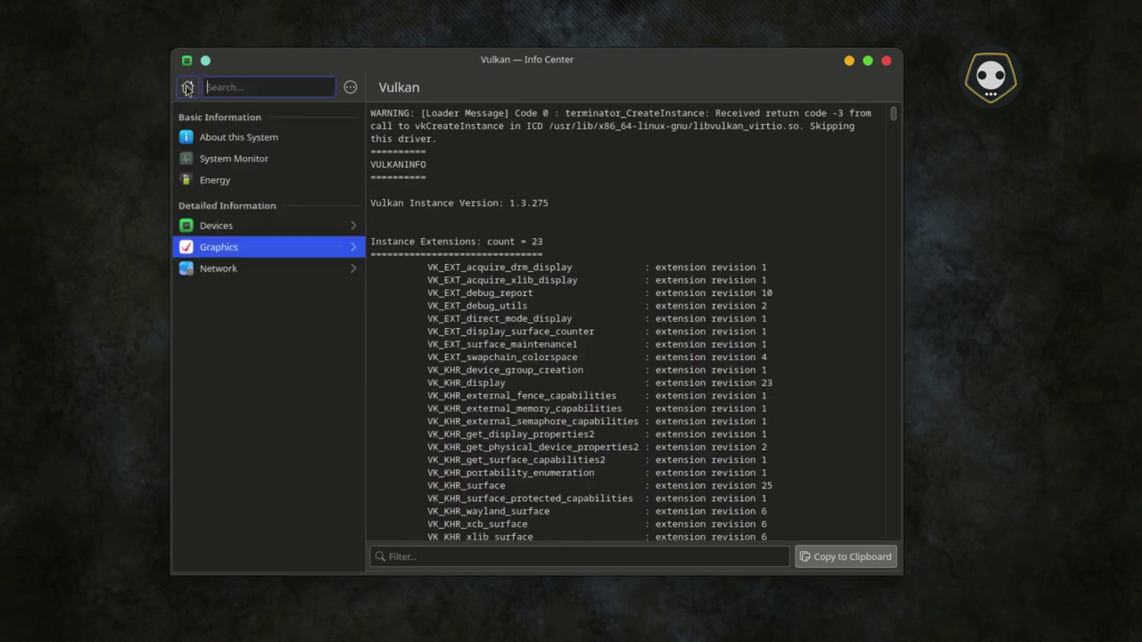
{"action": "left_click", "coordinate": [210, 225]}
{"action": "left_click", "coordinate": [428, 158]}
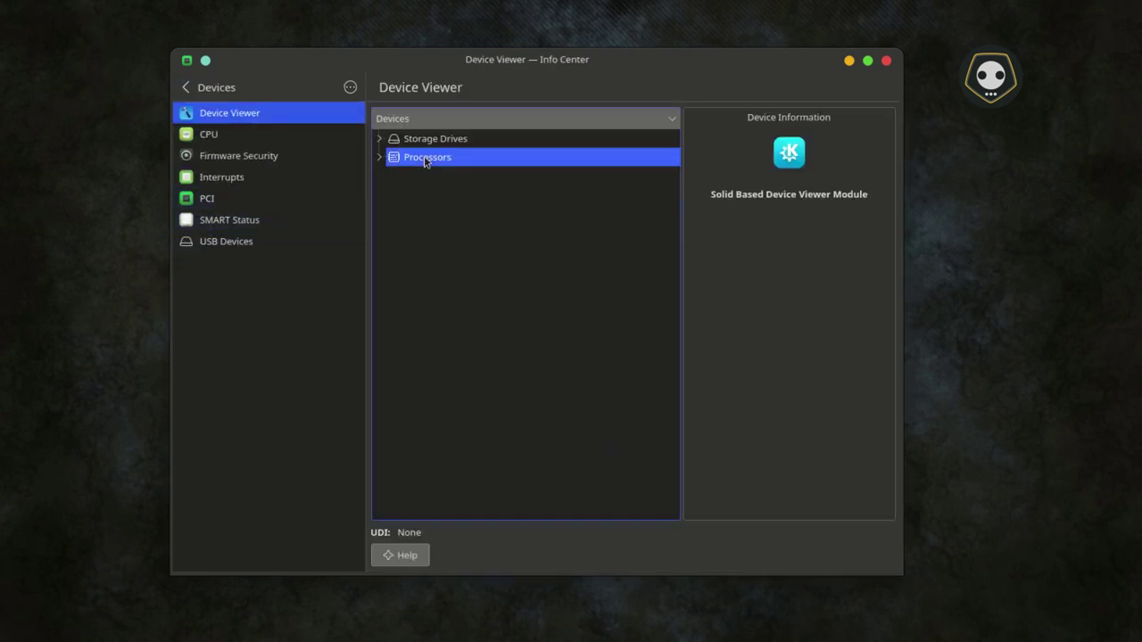
{"action": "left_click", "coordinate": [379, 157]}
{"action": "left_click", "coordinate": [426, 175]}
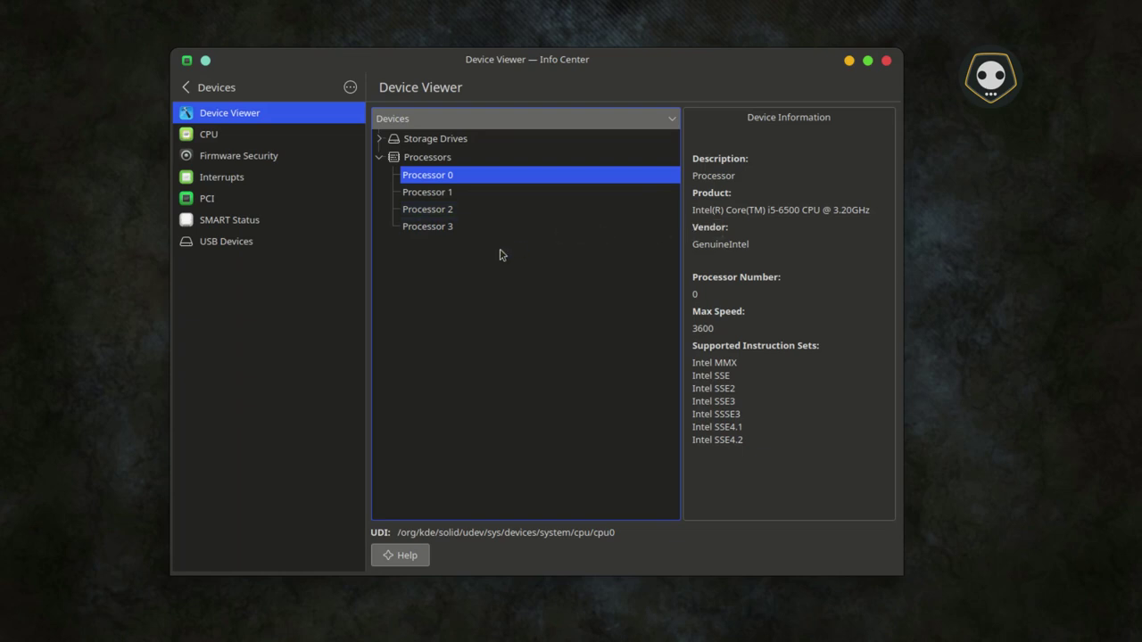
{"action": "left_click", "coordinate": [415, 194]}
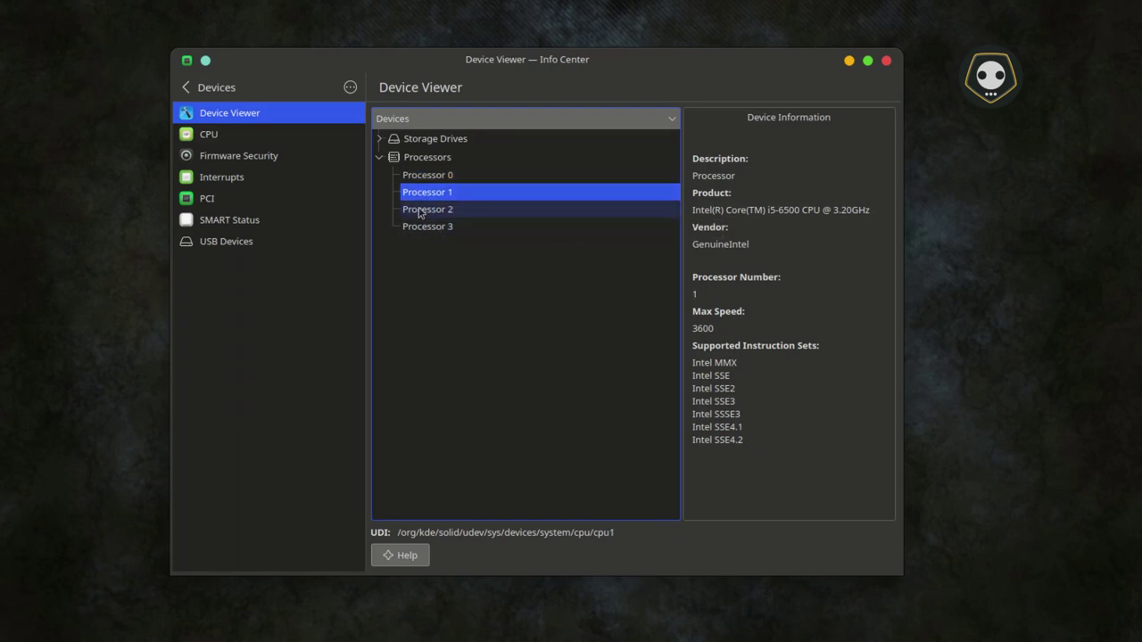
{"action": "left_click", "coordinate": [417, 227]}
{"action": "left_click", "coordinate": [379, 157]}
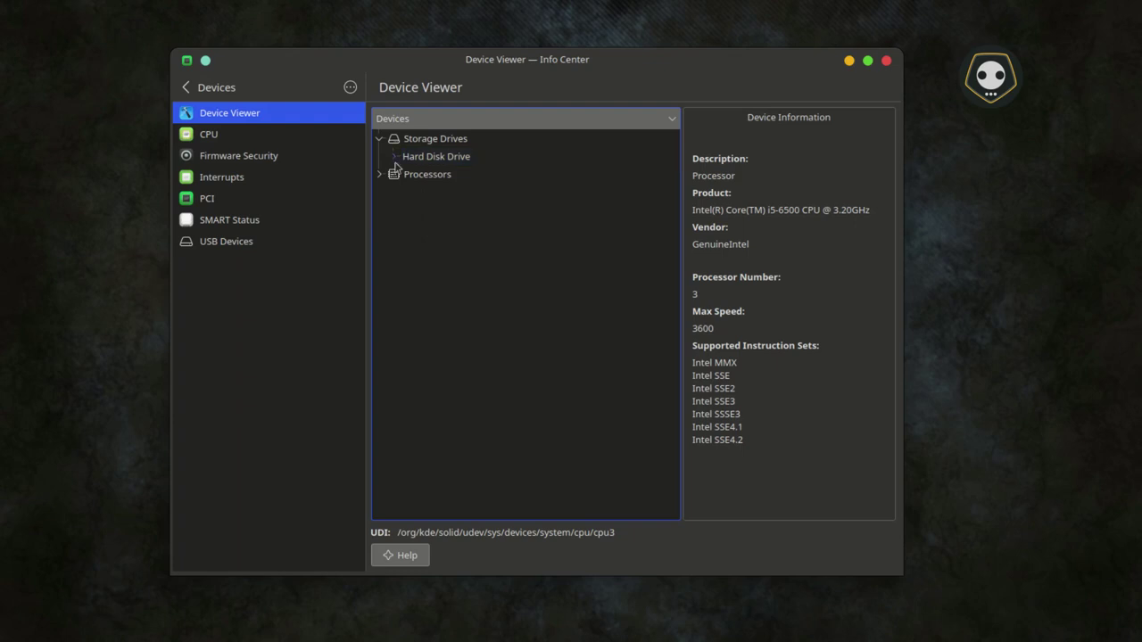
{"action": "left_click", "coordinate": [379, 139]}
{"action": "left_click", "coordinate": [886, 60]}
- Open the application launcher and look through the Audio Production, Graphic Design and Video Production applications
{"action": "key", "text": "super"}
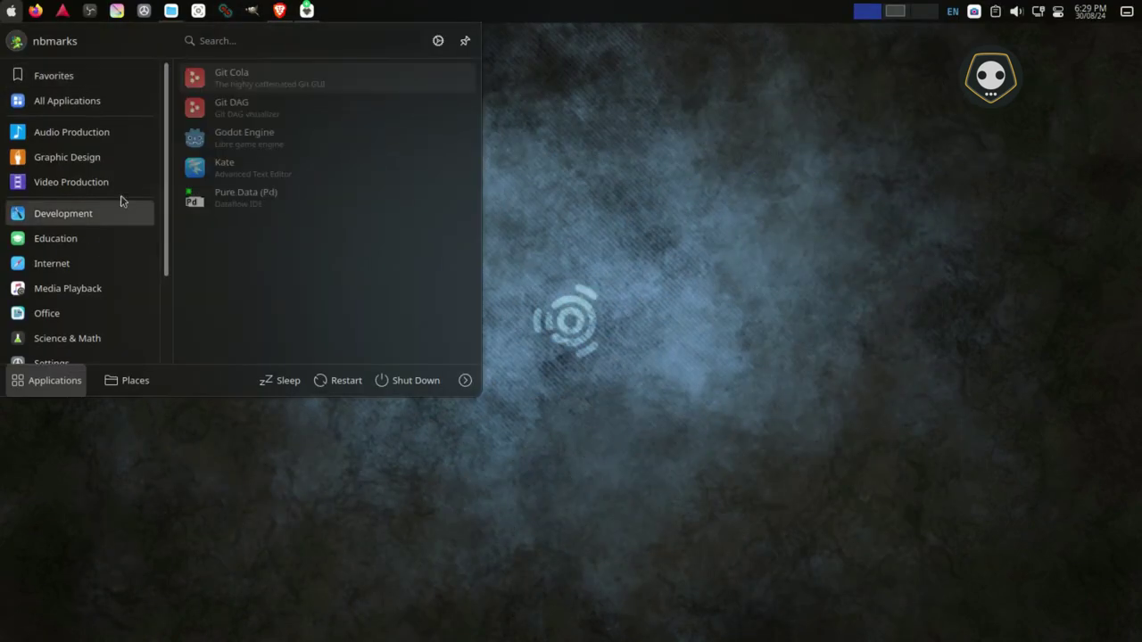
{"action": "left_click", "coordinate": [53, 100]}
{"action": "left_click", "coordinate": [48, 135]}
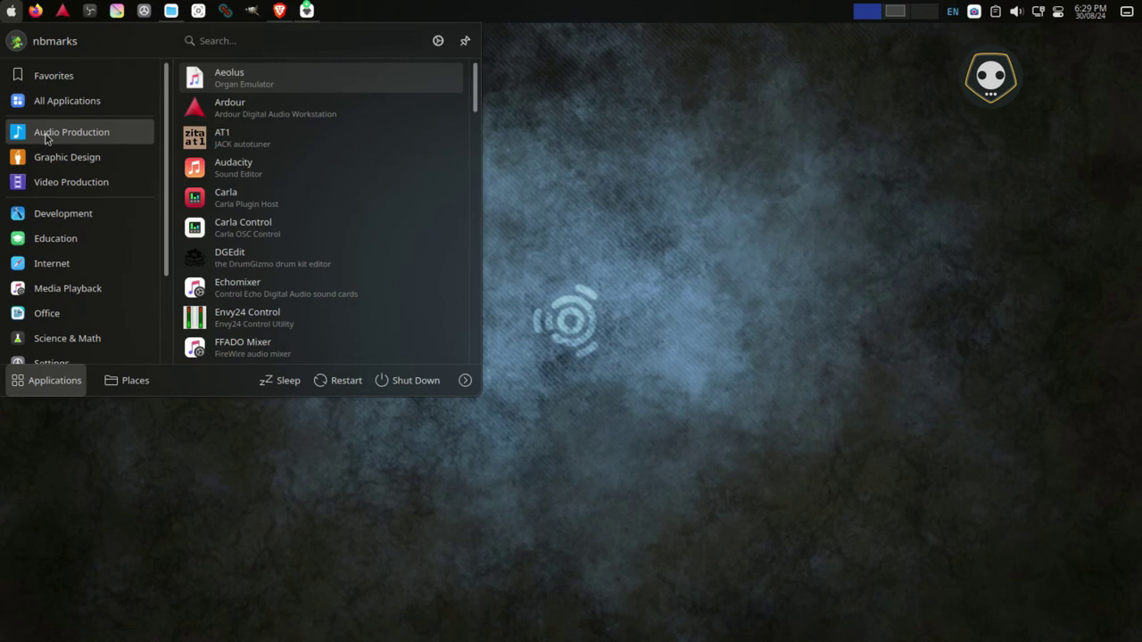
{"action": "scroll", "coordinate": [287, 183], "scroll_direction": "down", "scroll_amount": 15}
{"action": "left_click", "coordinate": [59, 161]}
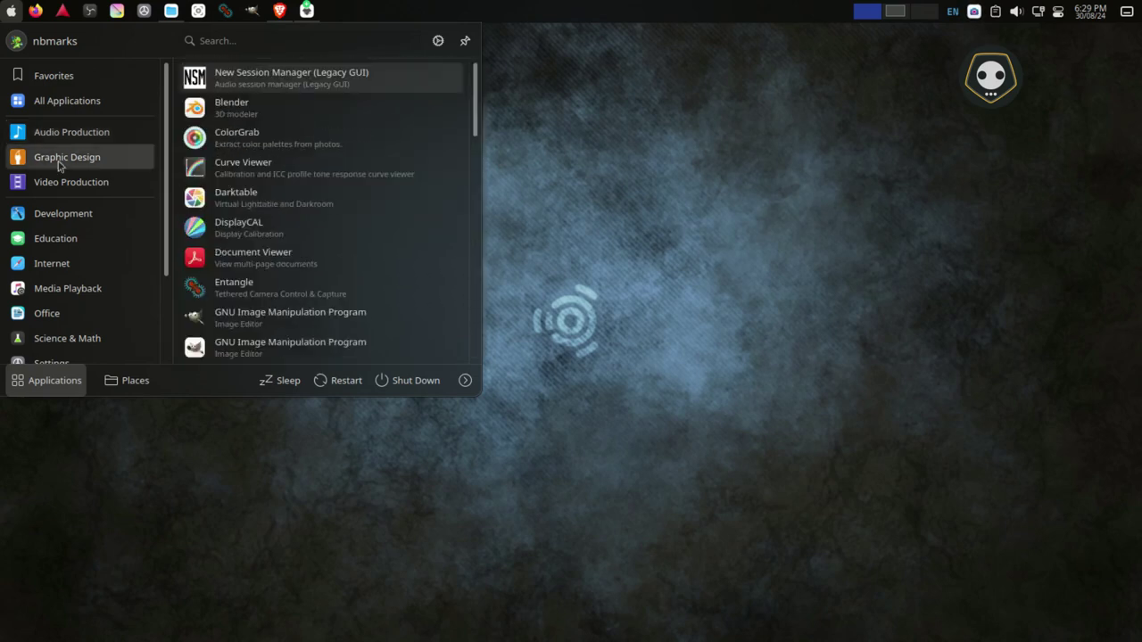
{"action": "scroll", "coordinate": [259, 312], "scroll_direction": "down", "scroll_amount": 12}
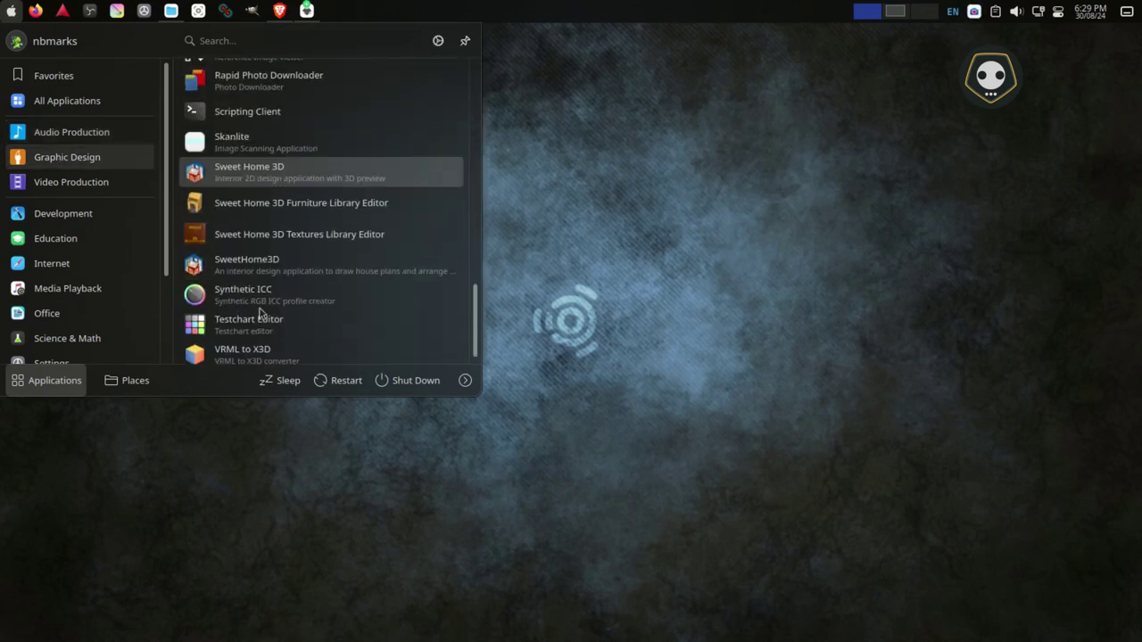
{"action": "left_click", "coordinate": [76, 183]}
{"action": "scroll", "coordinate": [303, 209], "scroll_direction": "down", "scroll_amount": 2}
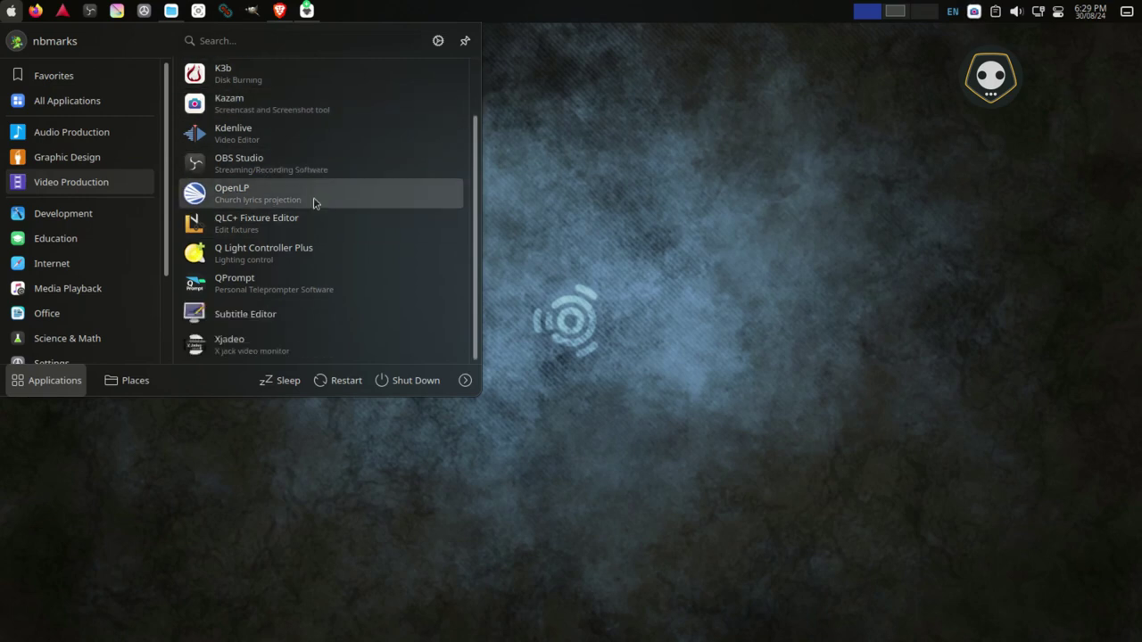
{"action": "scroll", "coordinate": [314, 202], "scroll_direction": "up", "scroll_amount": 2}
- Look through the launcher's application categories from Development to Science & Math, including Internet, Media Playback and Office
{"action": "left_click", "coordinate": [62, 213]}
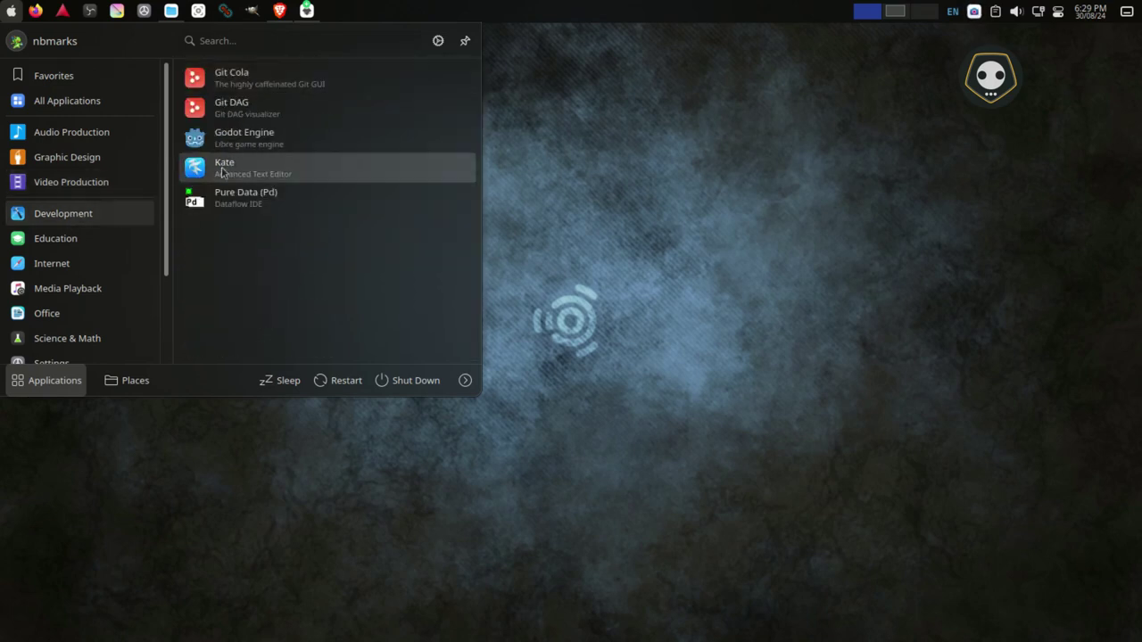
{"action": "left_click", "coordinate": [51, 237]}
{"action": "left_click", "coordinate": [93, 261]}
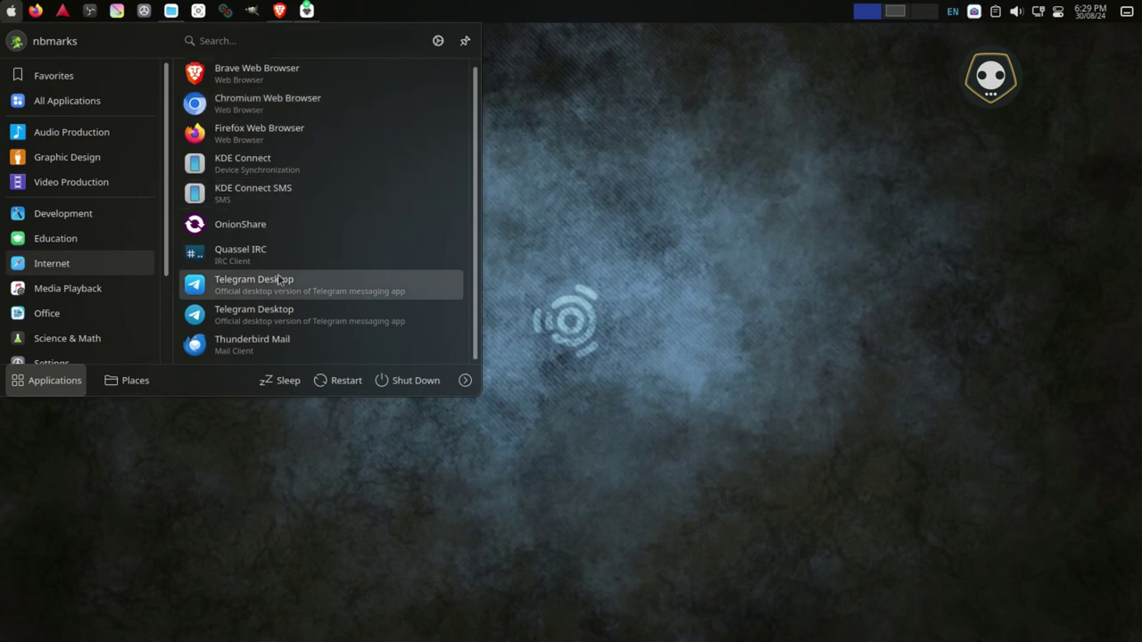
{"action": "left_click", "coordinate": [115, 305]}
{"action": "left_click", "coordinate": [90, 288]}
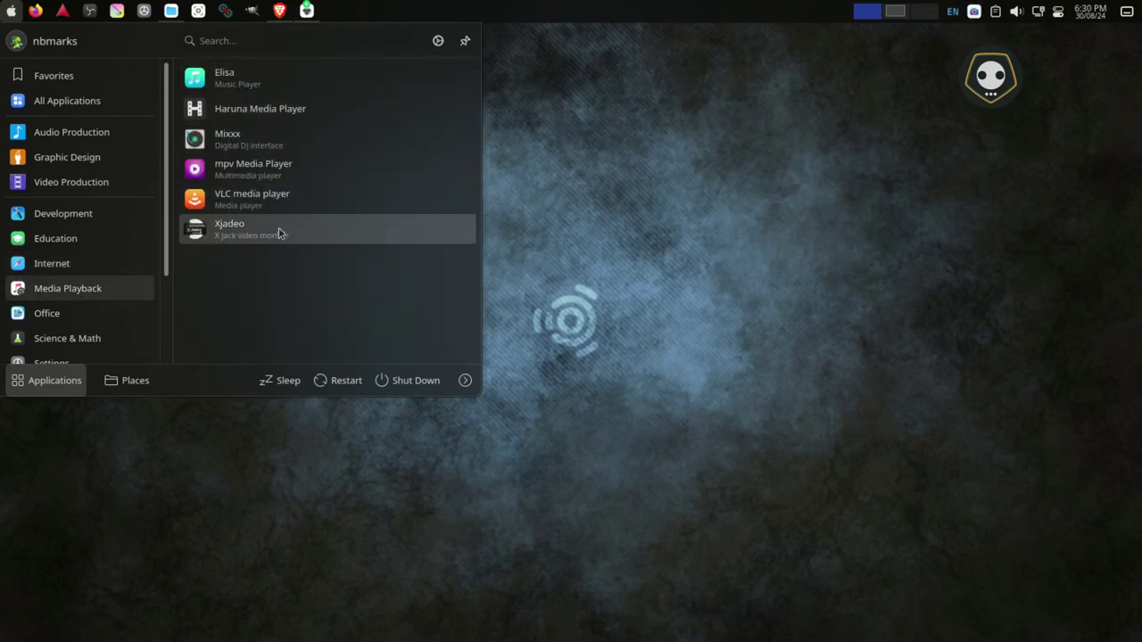
{"action": "left_click", "coordinate": [46, 313]}
{"action": "scroll", "coordinate": [258, 233], "scroll_direction": "down", "scroll_amount": 3}
{"action": "scroll", "coordinate": [258, 233], "scroll_direction": "up", "scroll_amount": 3}
{"action": "scroll", "coordinate": [89, 339], "scroll_direction": "down", "scroll_amount": 3}
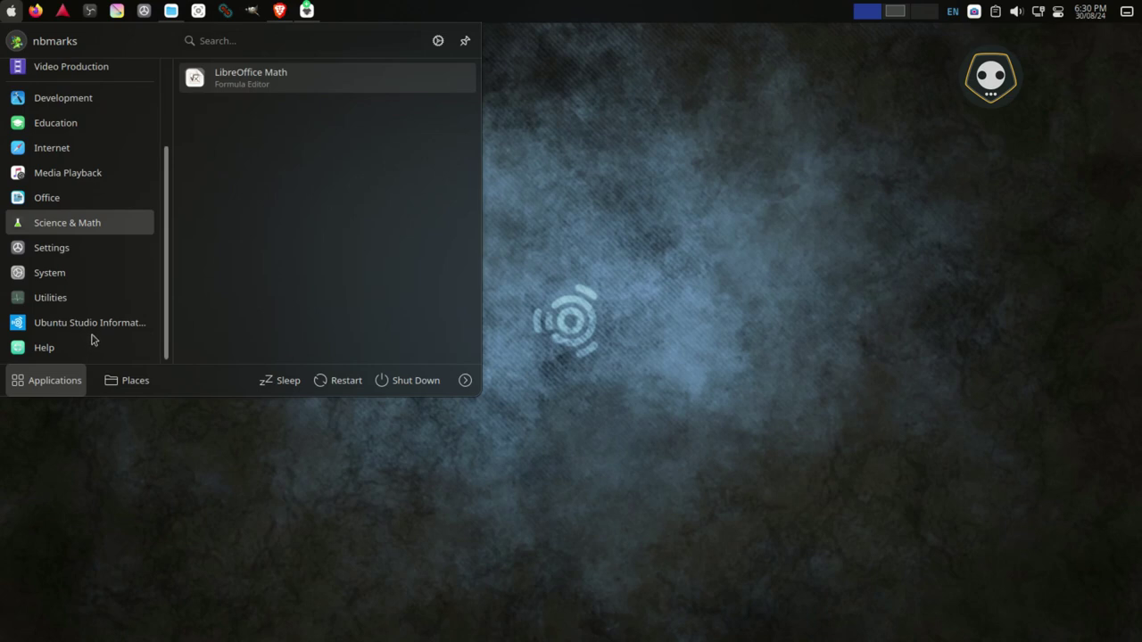
- Open Additional Drivers from the launcher's Settings category and authorise it with the account password
{"action": "left_click", "coordinate": [51, 249]}
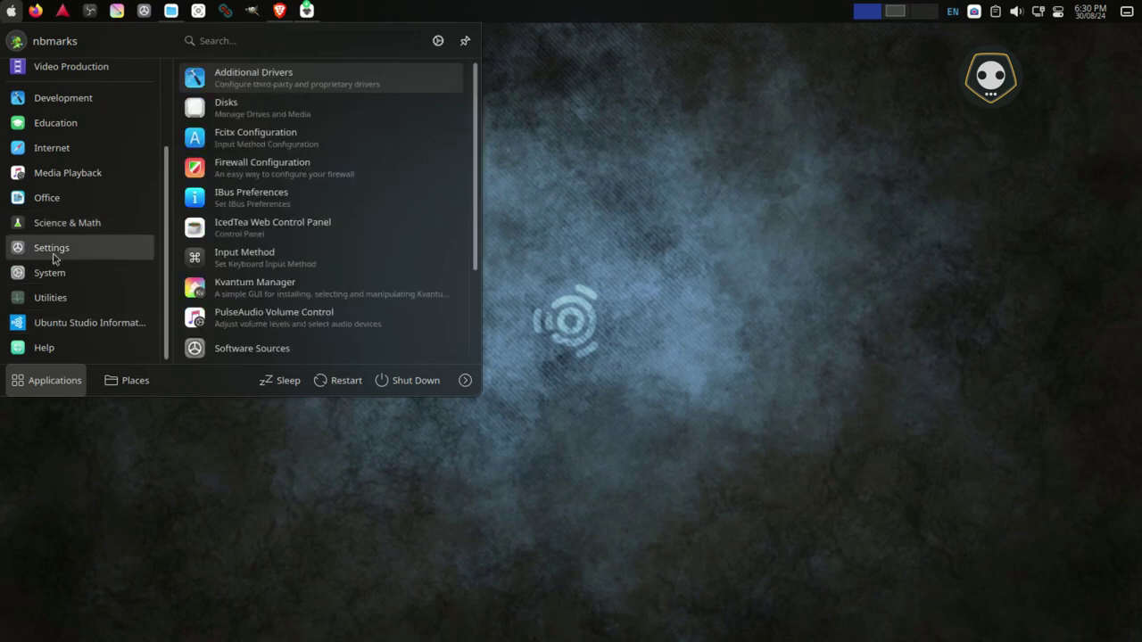
{"action": "left_click", "coordinate": [255, 79]}
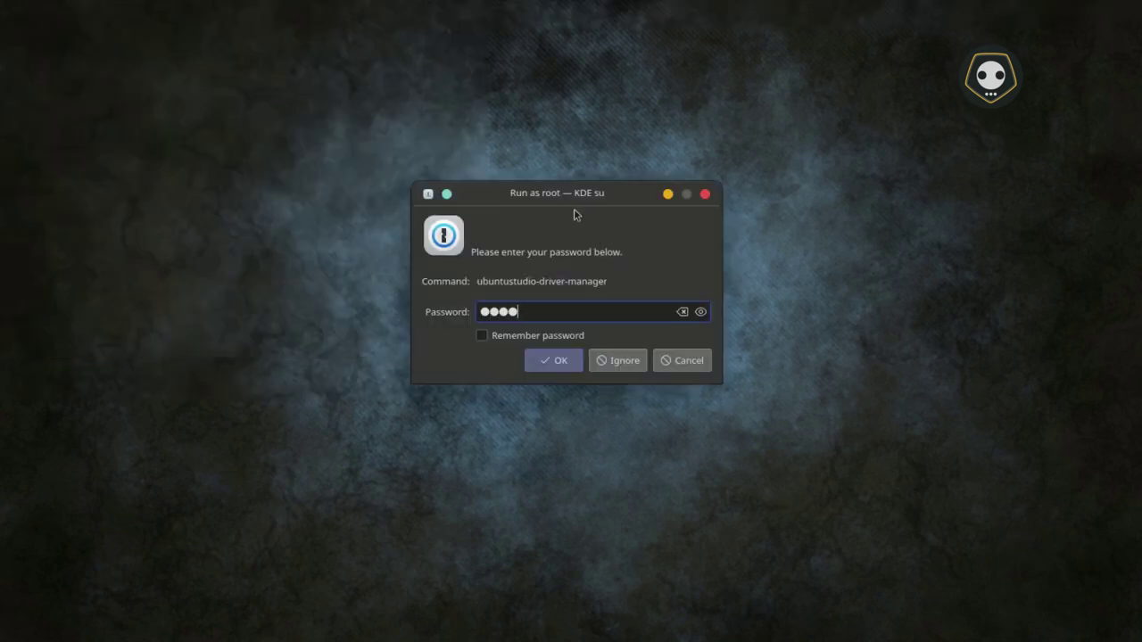
{"action": "key", "text": "Return"}
- Check the Authentication, Additional Drivers and Other Software pages of Software Sources, and close the window
{"action": "left_click", "coordinate": [573, 212]}
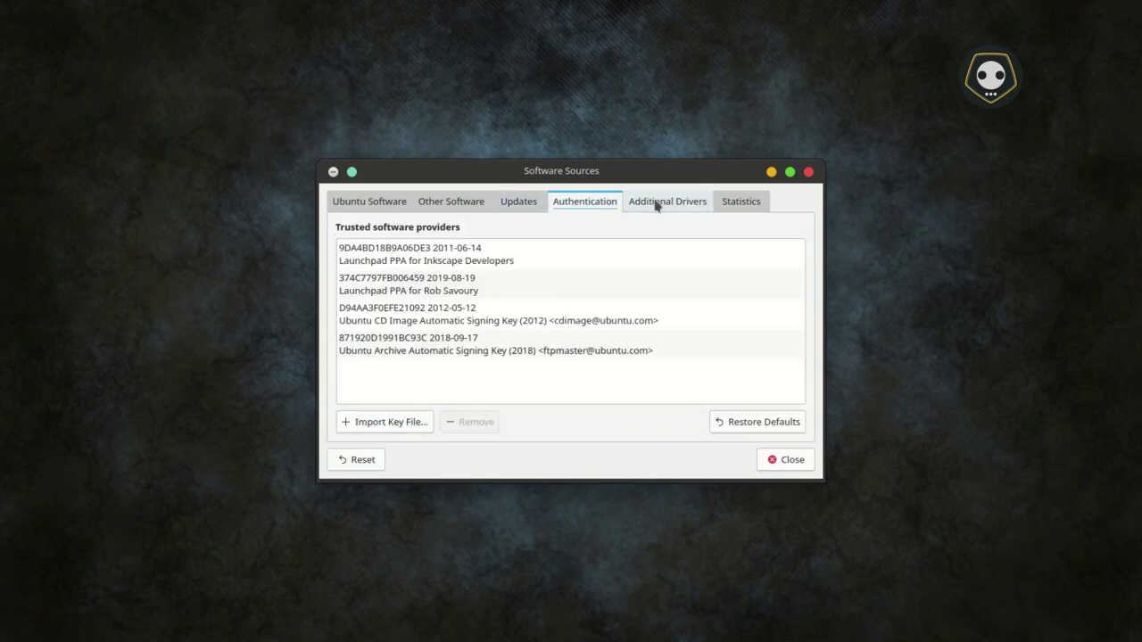
{"action": "left_click", "coordinate": [657, 203]}
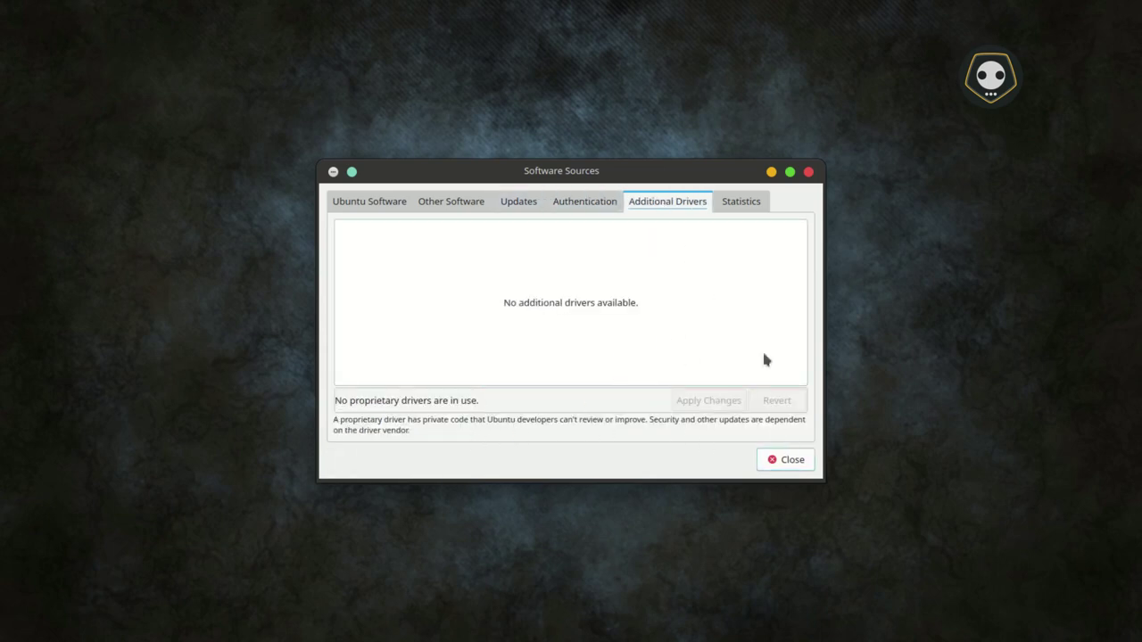
{"action": "left_click", "coordinate": [573, 204]}
{"action": "left_click", "coordinate": [439, 205]}
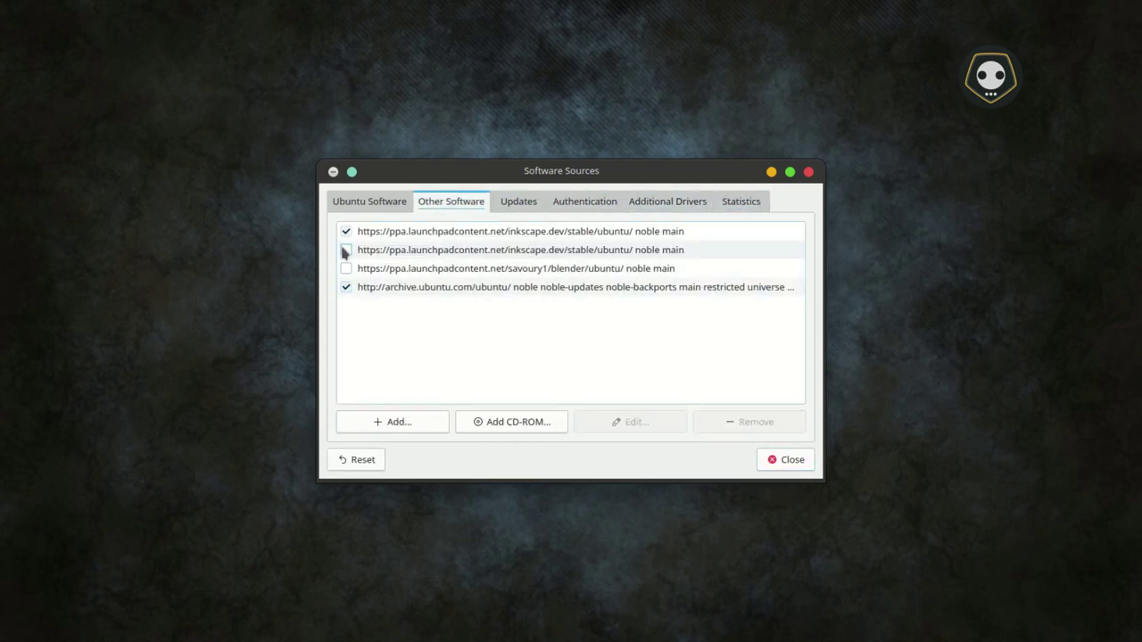
{"action": "left_click", "coordinate": [810, 173]}
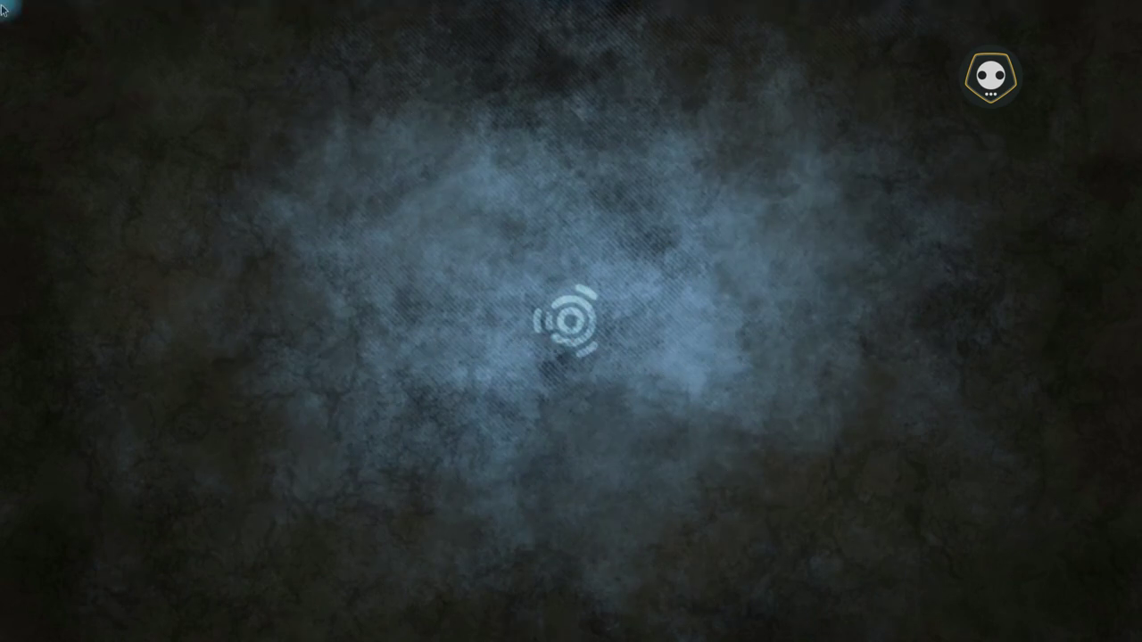
- Look through the Utilities and Ubuntu Studio Information categories in the application launcher, and close the launcher
{"action": "key", "text": "super"}
{"action": "scroll", "coordinate": [54, 291], "scroll_direction": "down", "scroll_amount": 3}
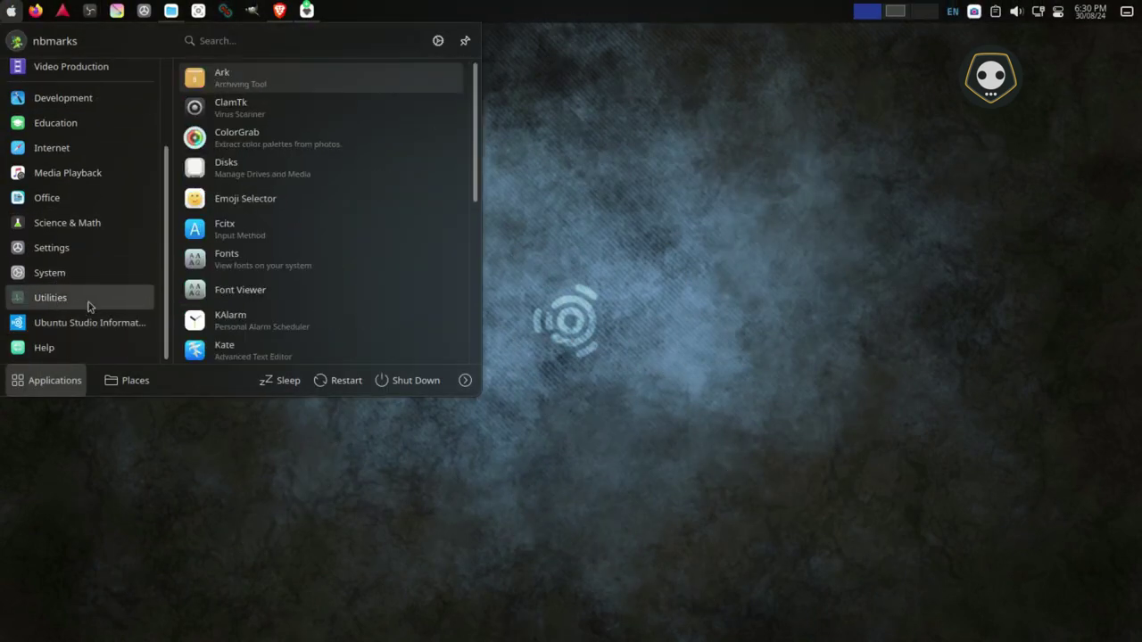
{"action": "scroll", "coordinate": [294, 231], "scroll_direction": "down", "scroll_amount": 6}
{"action": "mouse_move", "coordinate": [56, 325]}
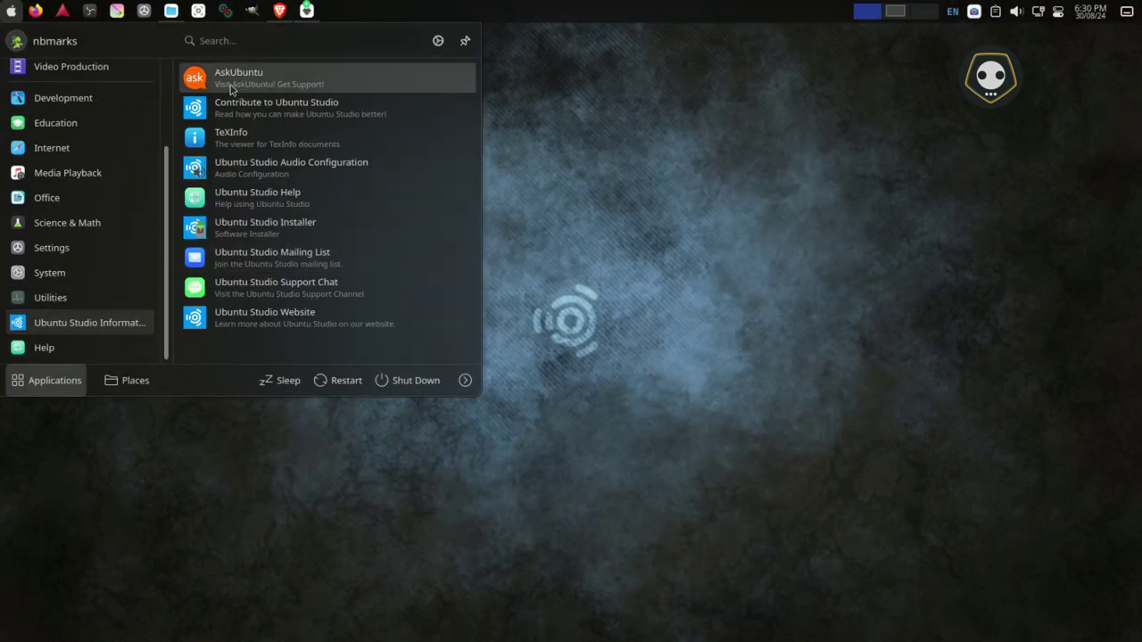
{"action": "left_click", "coordinate": [645, 146]}
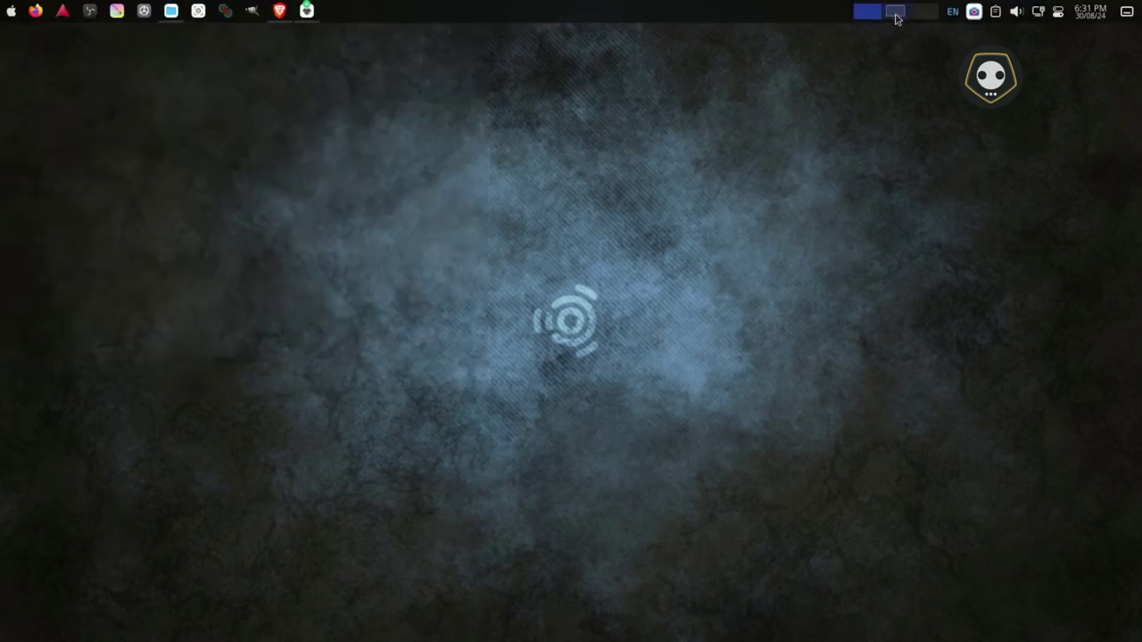
- Look at the second virtual desktop and return to the first one
{"action": "left_click", "coordinate": [896, 18]}
{"action": "left_click", "coordinate": [894, 20]}
{"action": "left_click", "coordinate": [867, 13]}
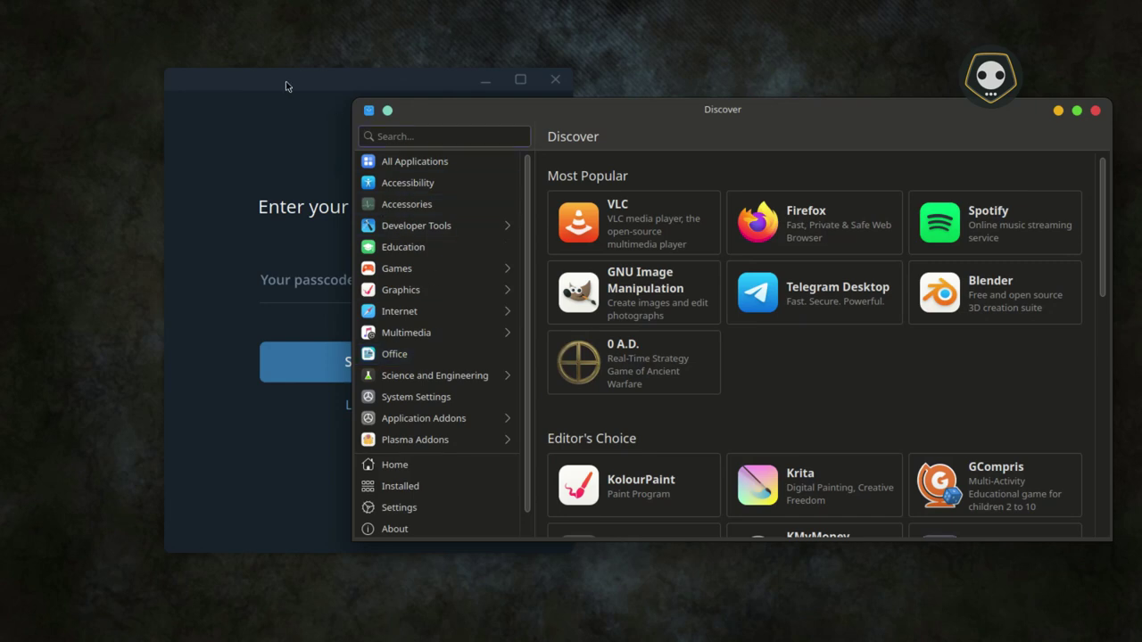
- Search Discover for telegram and arrange its window beside the locked Telegram window
{"action": "left_click", "coordinate": [286, 85]}
{"action": "left_click_drag", "start_coordinate": [638, 111], "coordinate": [717, 113]}
{"action": "left_click", "coordinate": [448, 136]}
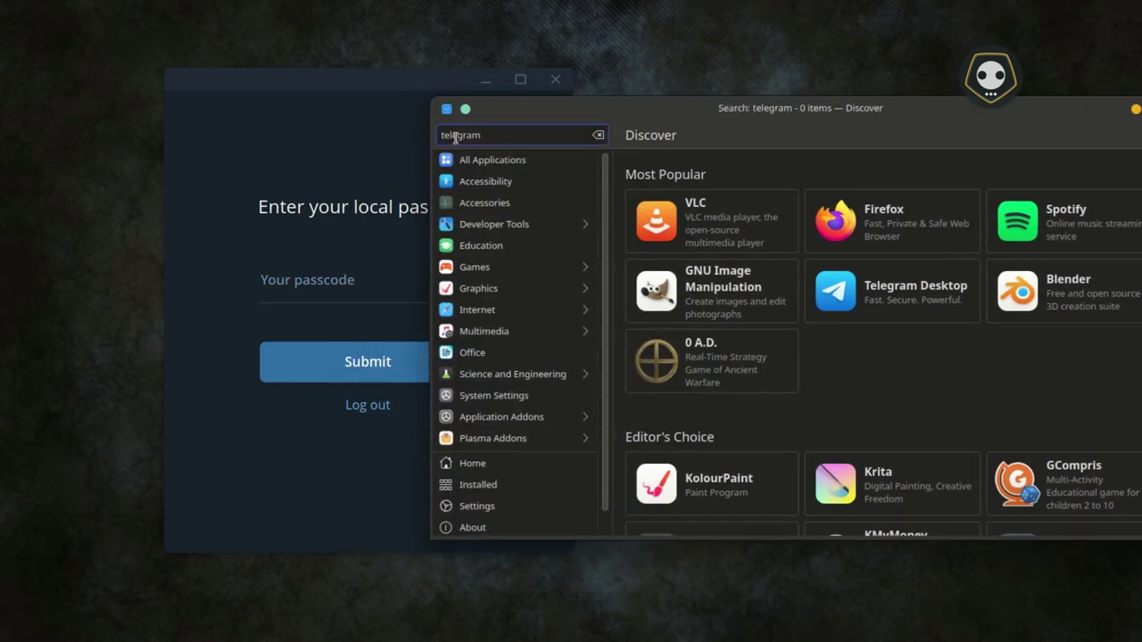
{"action": "type", "text": "telegram"}
{"action": "left_click_drag", "start_coordinate": [619, 115], "coordinate": [571, 105]}
{"action": "left_click_drag", "start_coordinate": [297, 80], "coordinate": [176, 91]}
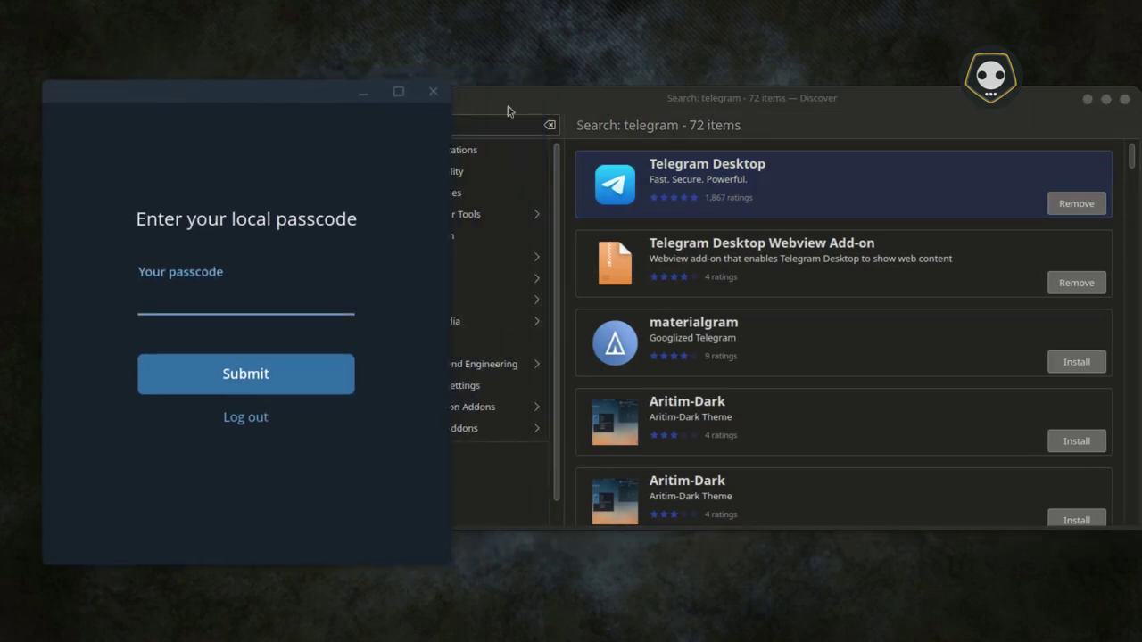
- Examine the Telegram search results in Discover alongside the running Telegram window
{"action": "left_click", "coordinate": [508, 111]}
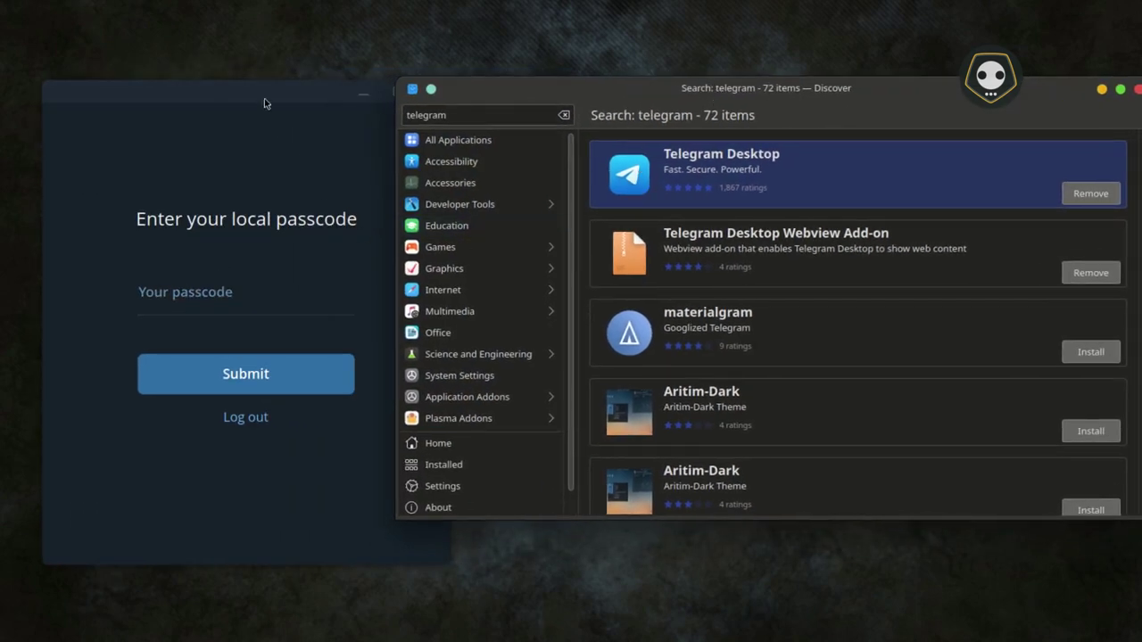
{"action": "left_click", "coordinate": [264, 103]}
{"action": "scroll", "coordinate": [747, 269], "scroll_direction": "down", "scroll_amount": 2}
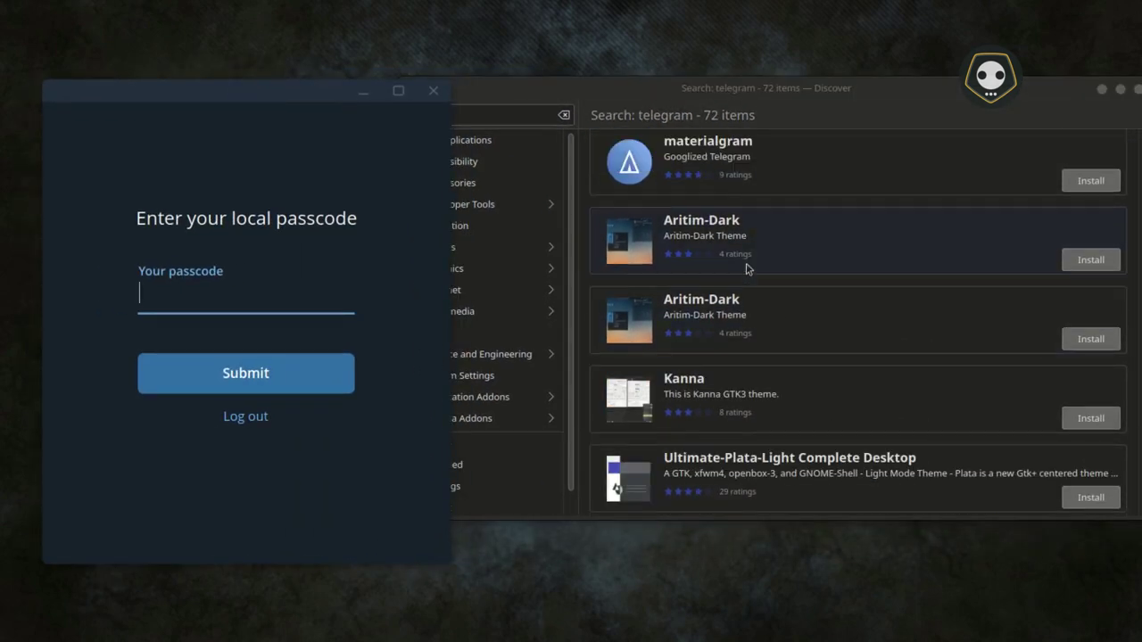
{"action": "scroll", "coordinate": [747, 269], "scroll_direction": "up", "scroll_amount": 2}
{"action": "left_click", "coordinate": [562, 89]}
{"action": "scroll", "coordinate": [785, 275], "scroll_direction": "down", "scroll_amount": 5}
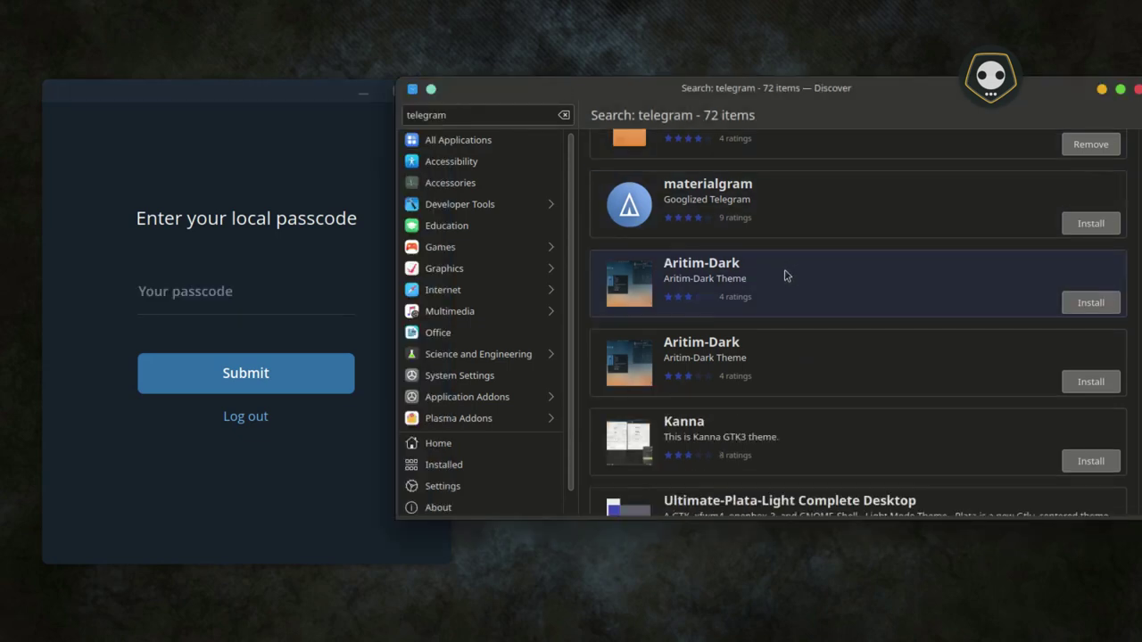
- Search the application launcher for tele and compare the Telegram Desktop entries with the results in Discover
{"action": "key", "text": "super"}
{"action": "type", "text": "tele"}
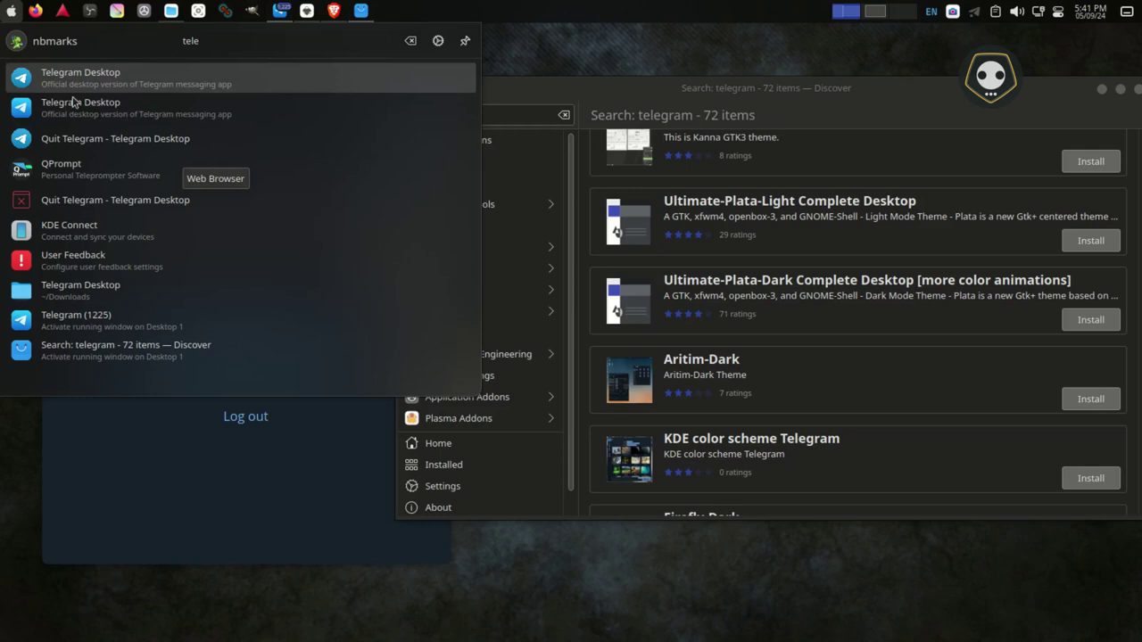
{"action": "scroll", "coordinate": [713, 160], "scroll_direction": "up", "scroll_amount": 5}
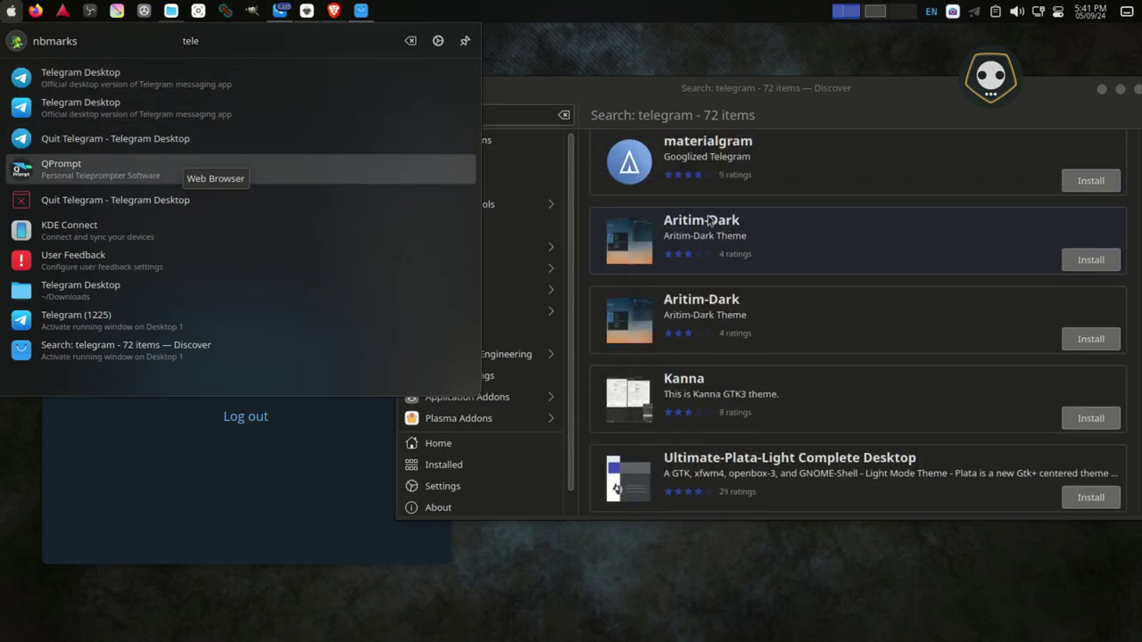